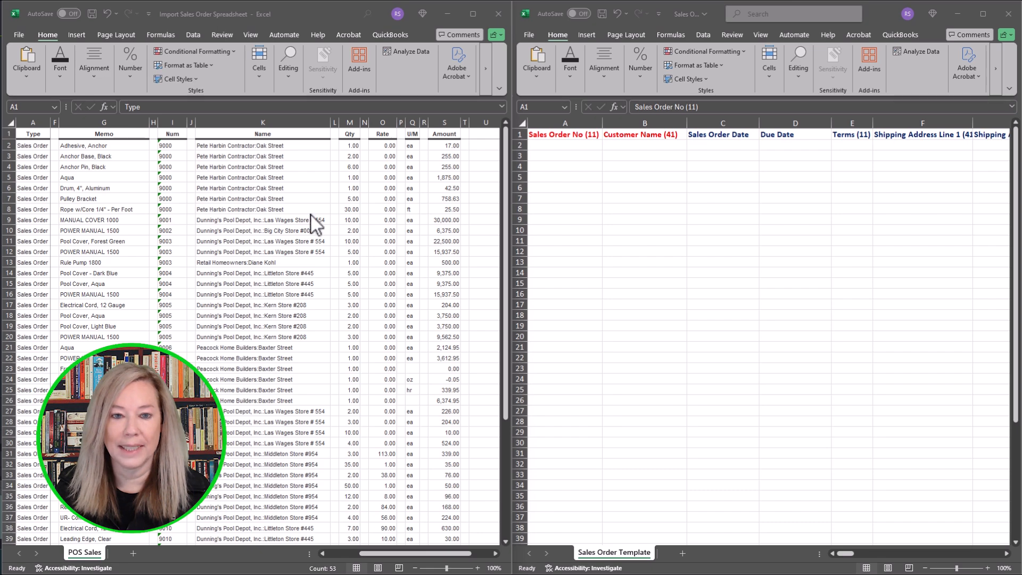
Step: Copy the order numbers in I2:I53 of the POS Sales sheet into the Sales Order No column of Sales Order Template, starting at A2
{"action": "left_click_drag", "start_coordinate": [172, 146], "coordinate": [171, 532]}
{"action": "right_click", "coordinate": [171, 532]}
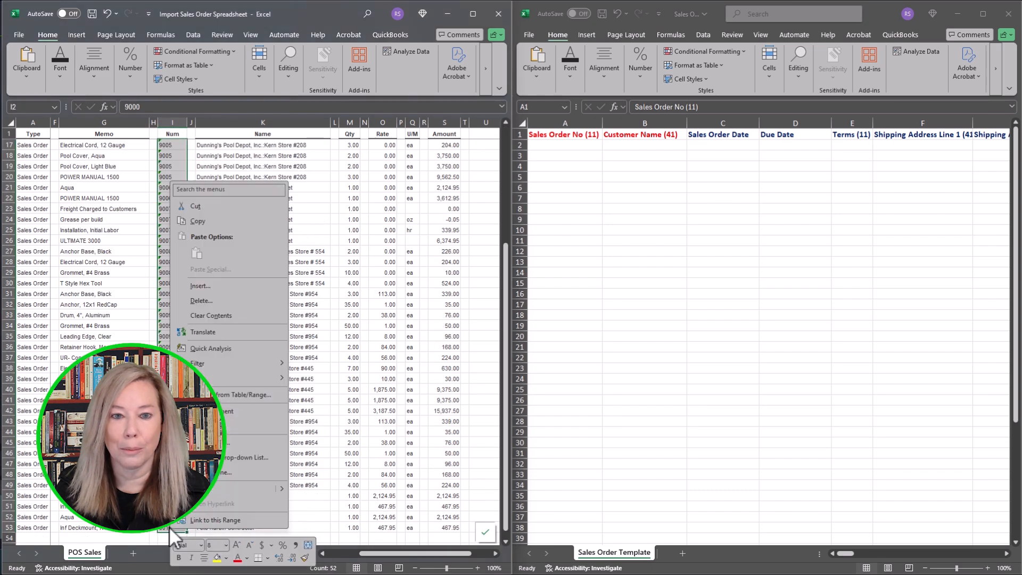
{"action": "left_click", "coordinate": [198, 221]}
{"action": "left_click", "coordinate": [559, 141]}
{"action": "left_click", "coordinate": [560, 144]}
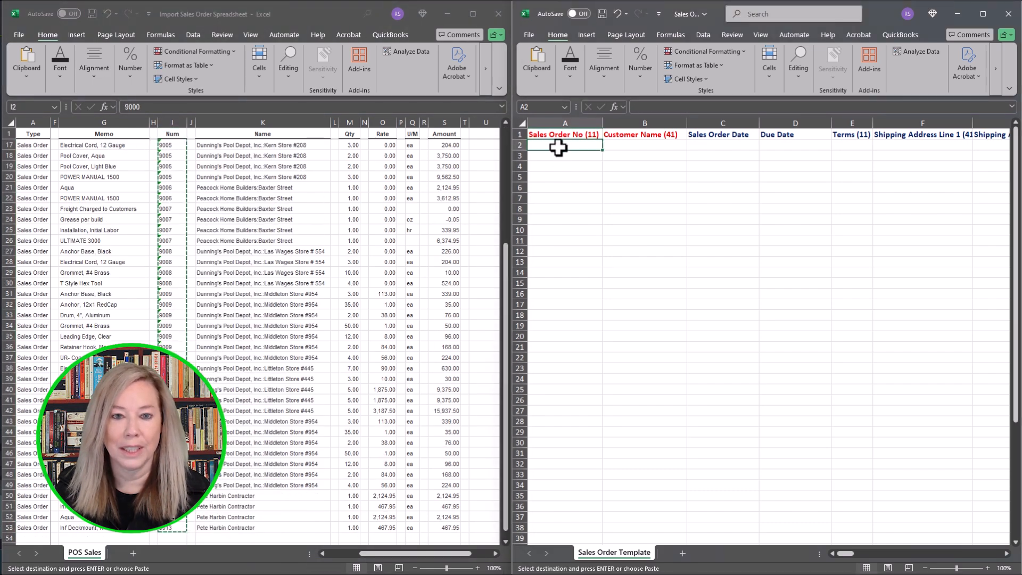
{"action": "right_click", "coordinate": [559, 146]}
{"action": "left_click", "coordinate": [585, 219]}
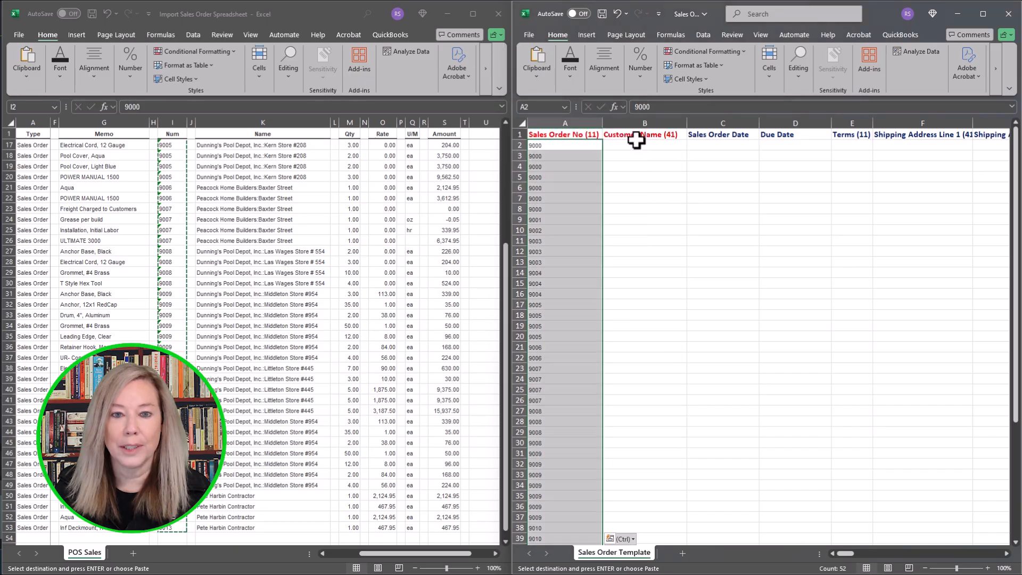
Step: Copy the Name values in K2:K53 of POS Sales into the template's Customer Name column, starting at B2
{"action": "left_click", "coordinate": [621, 146]}
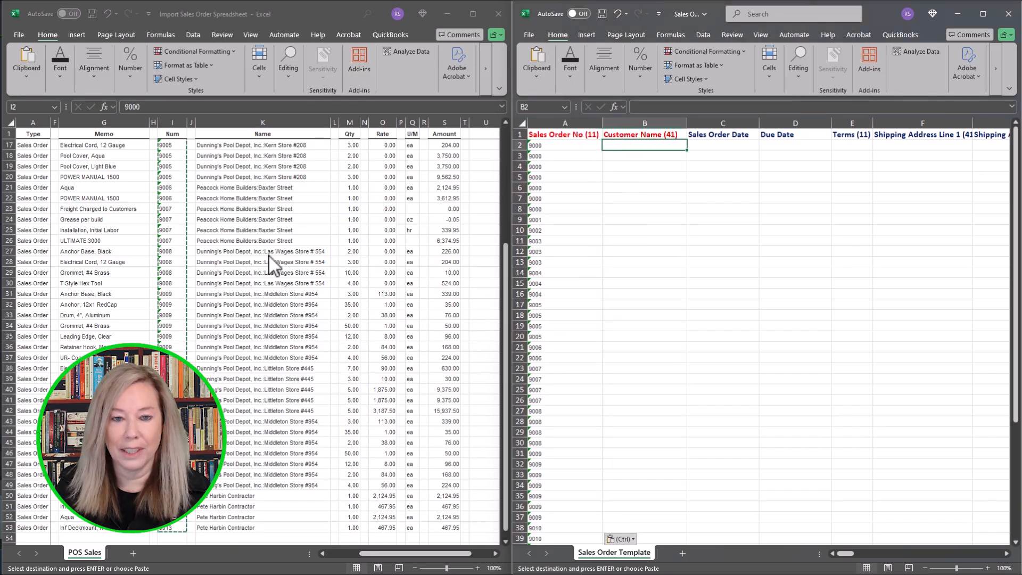
{"action": "left_click", "coordinate": [505, 131]}
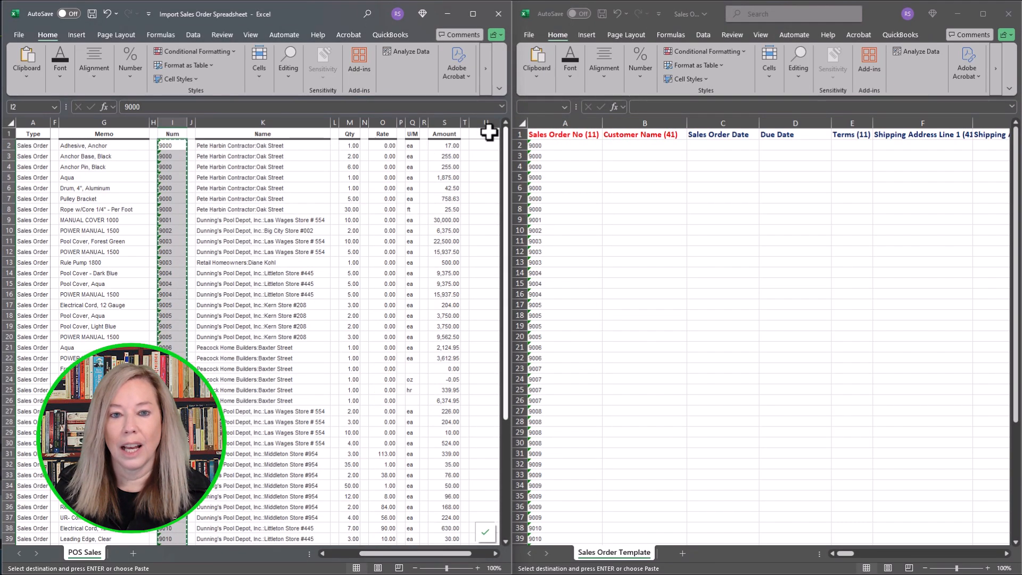
{"action": "left_click", "coordinate": [260, 147]}
{"action": "key", "text": "ctrl+shift+Down"}
{"action": "right_click", "coordinate": [271, 509]}
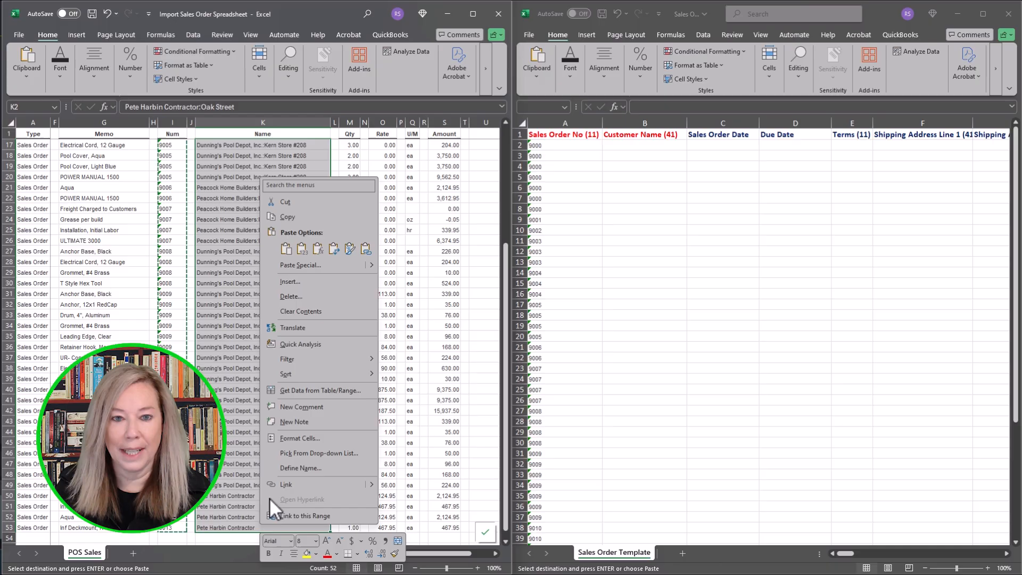
{"action": "left_click", "coordinate": [287, 215]}
{"action": "left_click", "coordinate": [642, 144]}
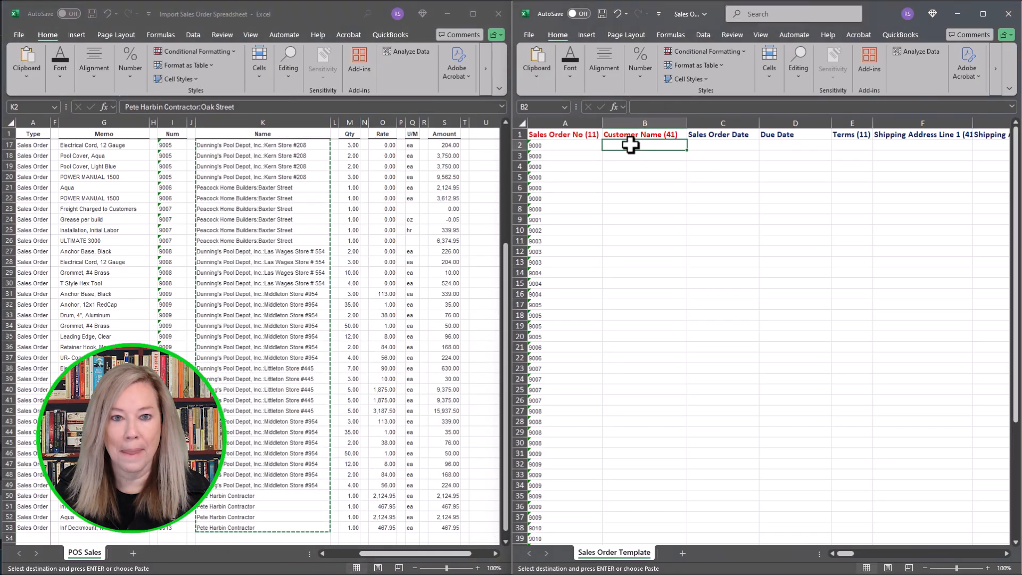
{"action": "right_click", "coordinate": [630, 145]}
{"action": "left_click", "coordinate": [661, 215]}
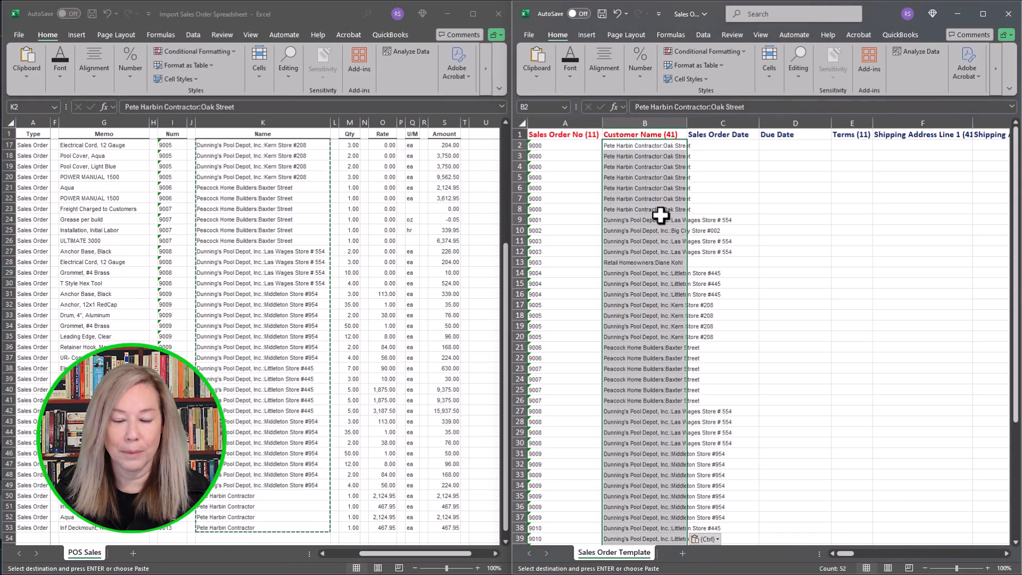
Step: Auto-fit the width of the template's Customer Name column to its contents
{"action": "scroll", "coordinate": [647, 368], "scroll_direction": "down", "scroll_amount": 2}
{"action": "left_click", "coordinate": [651, 400]}
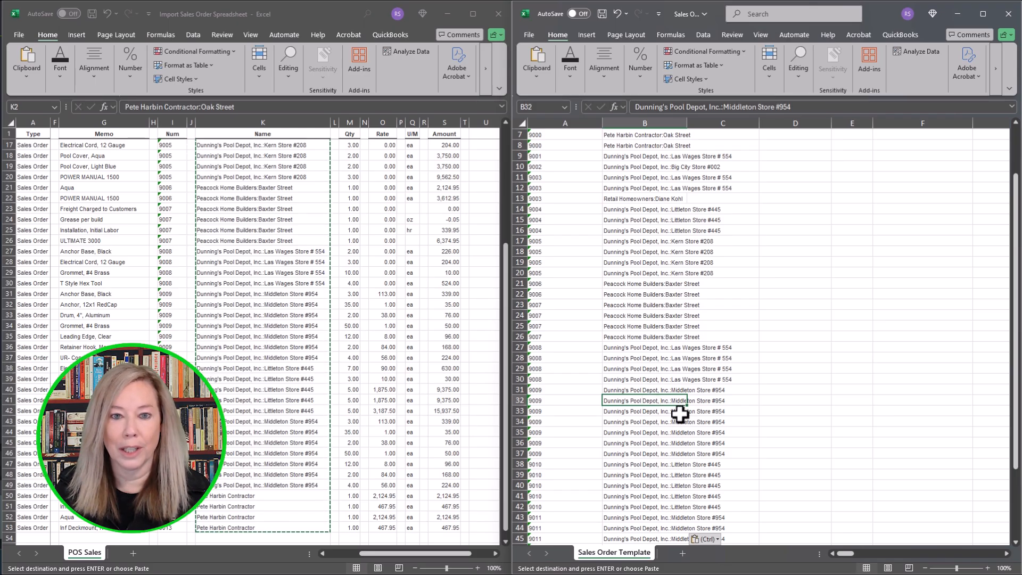
{"action": "double_click", "coordinate": [689, 123]}
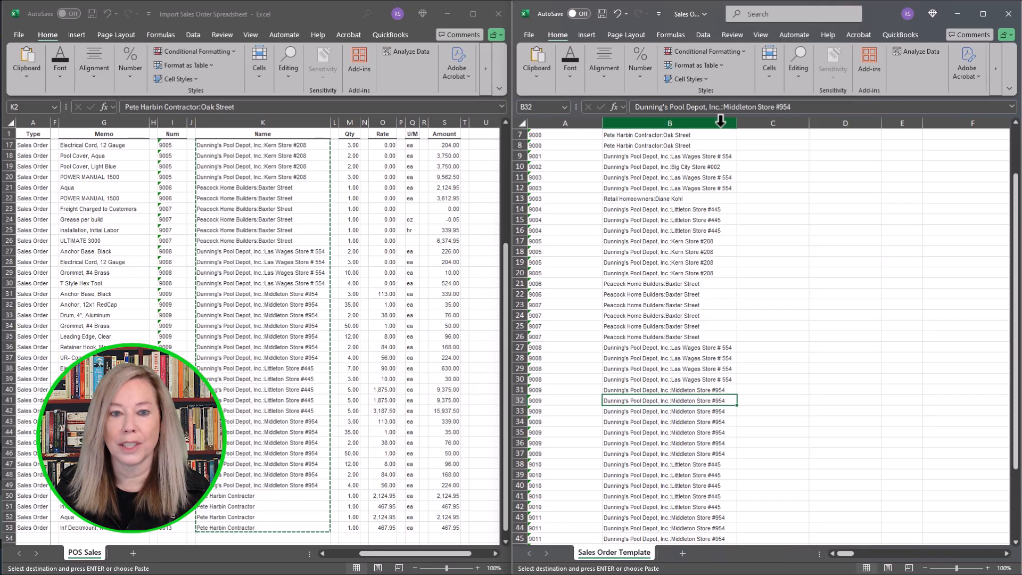
Step: Copy the dates in C2:C53 of POS Sales into the template's Sales Order Date column, starting at C2
{"action": "left_click", "coordinate": [507, 133]}
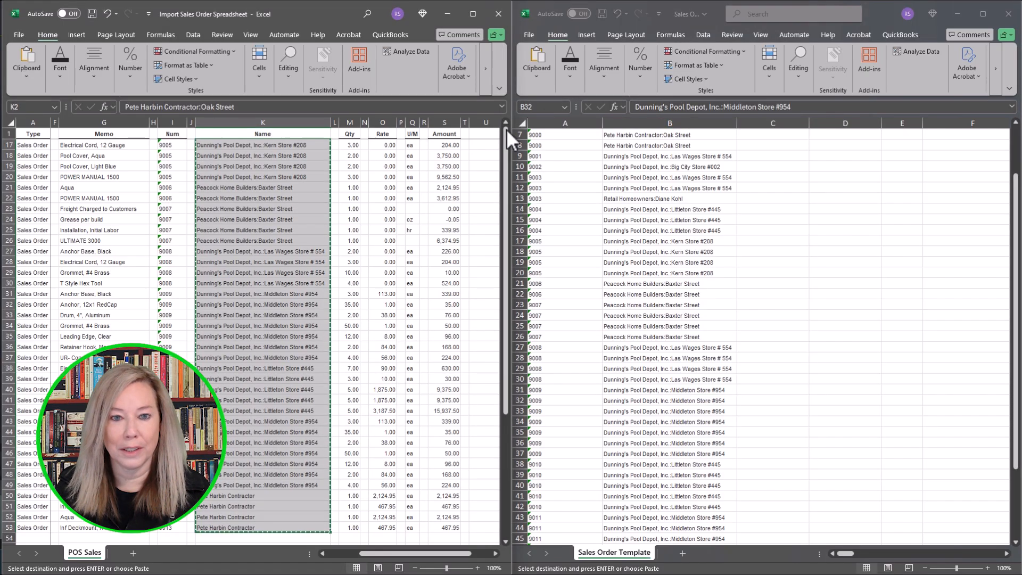
{"action": "scroll", "coordinate": [507, 133], "scroll_direction": "up", "scroll_amount": 5}
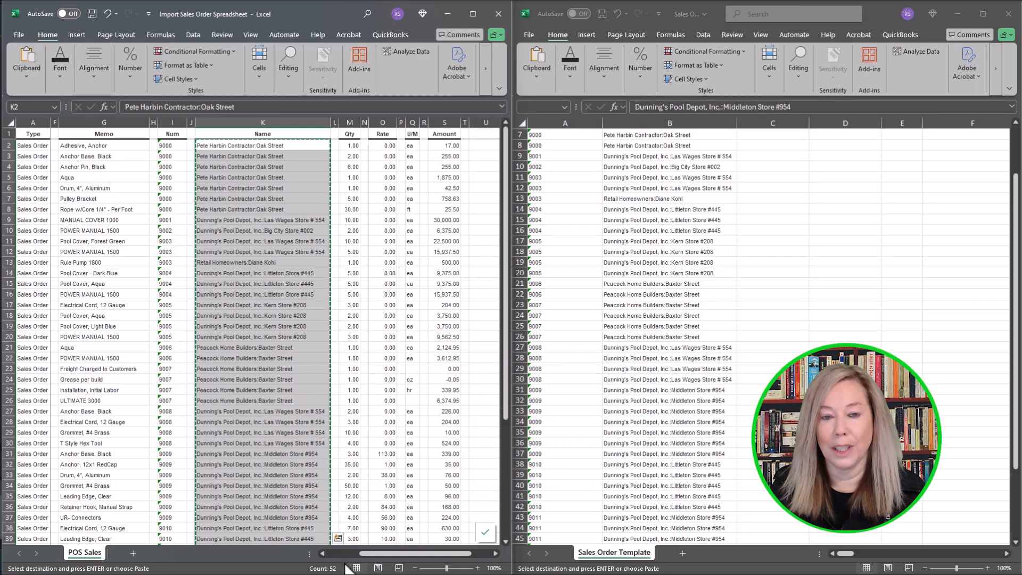
{"action": "left_click", "coordinate": [333, 553]}
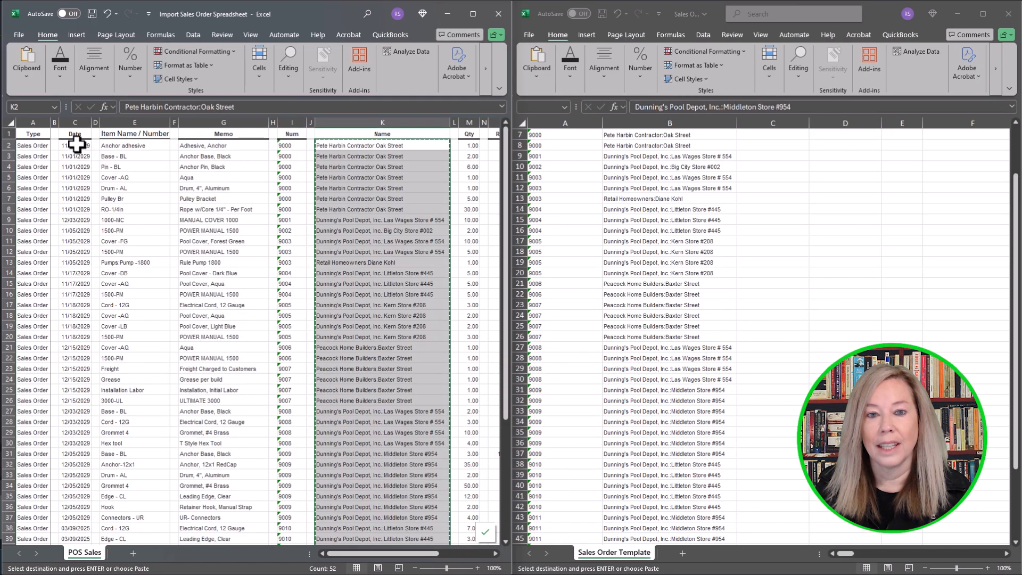
{"action": "left_click_drag", "start_coordinate": [77, 143], "coordinate": [78, 507]}
{"action": "right_click", "coordinate": [78, 507]}
{"action": "left_click", "coordinate": [92, 197]}
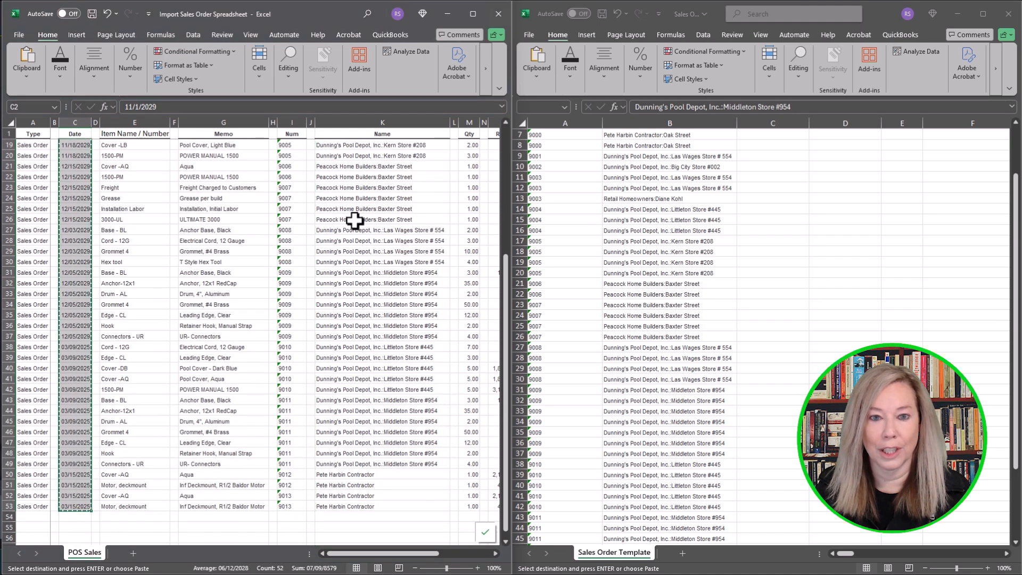
{"action": "scroll", "coordinate": [814, 210], "scroll_direction": "up", "scroll_amount": 4}
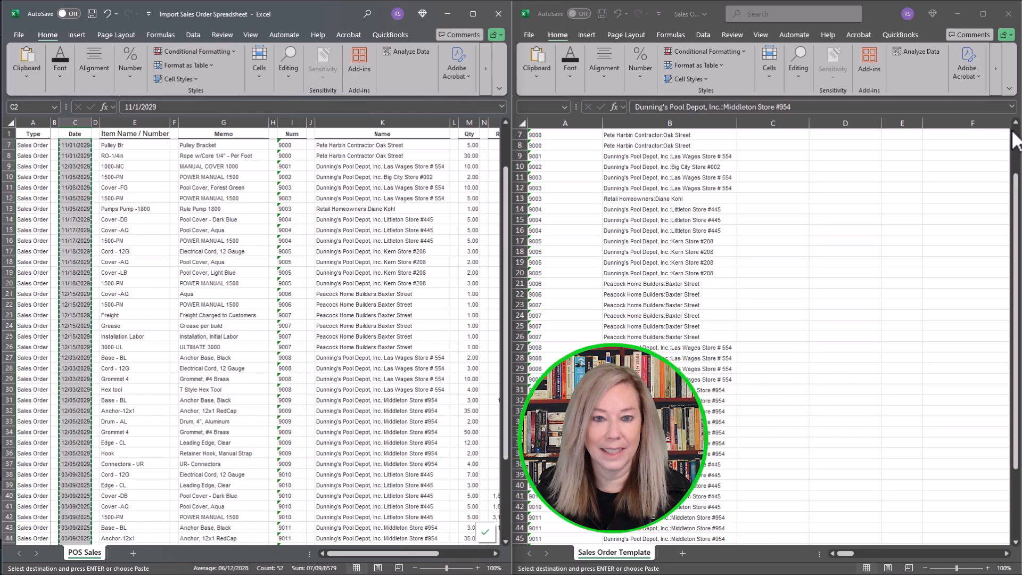
{"action": "scroll", "coordinate": [1014, 141], "scroll_direction": "up", "scroll_amount": 2}
{"action": "left_click", "coordinate": [775, 147]}
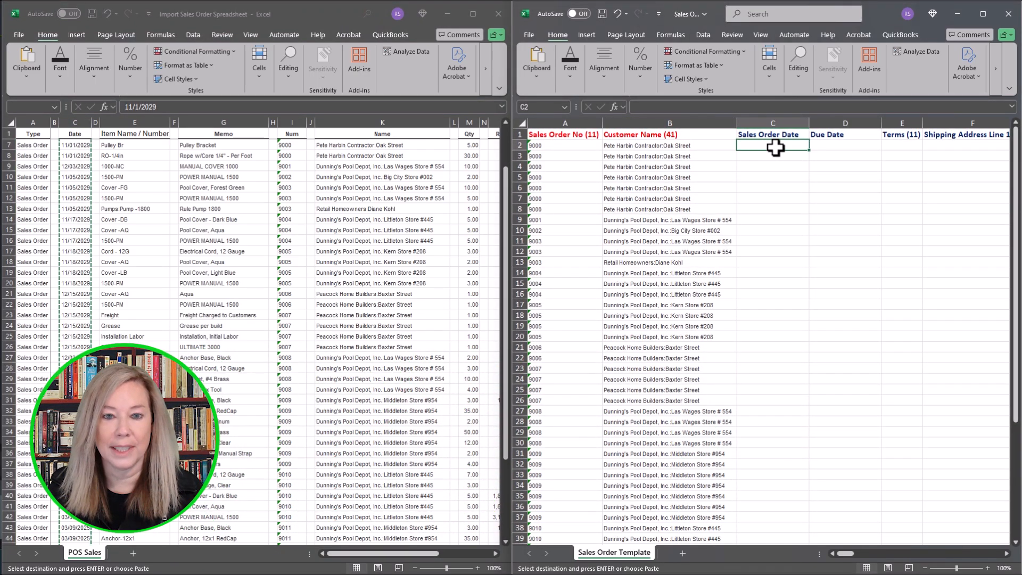
{"action": "right_click", "coordinate": [775, 147]}
{"action": "left_click", "coordinate": [806, 221]}
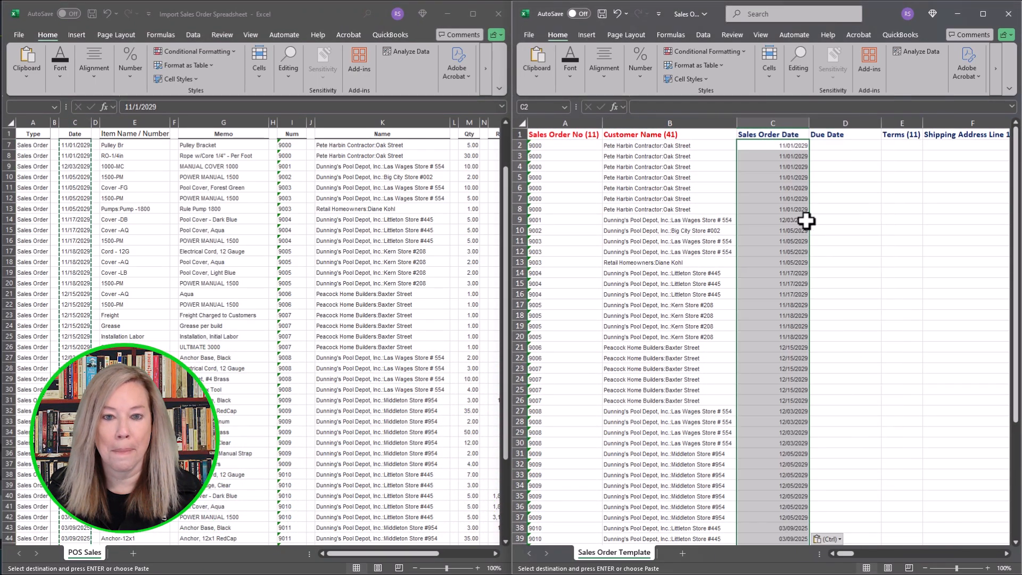
Step: Delete the Due Date and Terms columns from the Sales Order Template sheet
{"action": "left_click", "coordinate": [838, 150]}
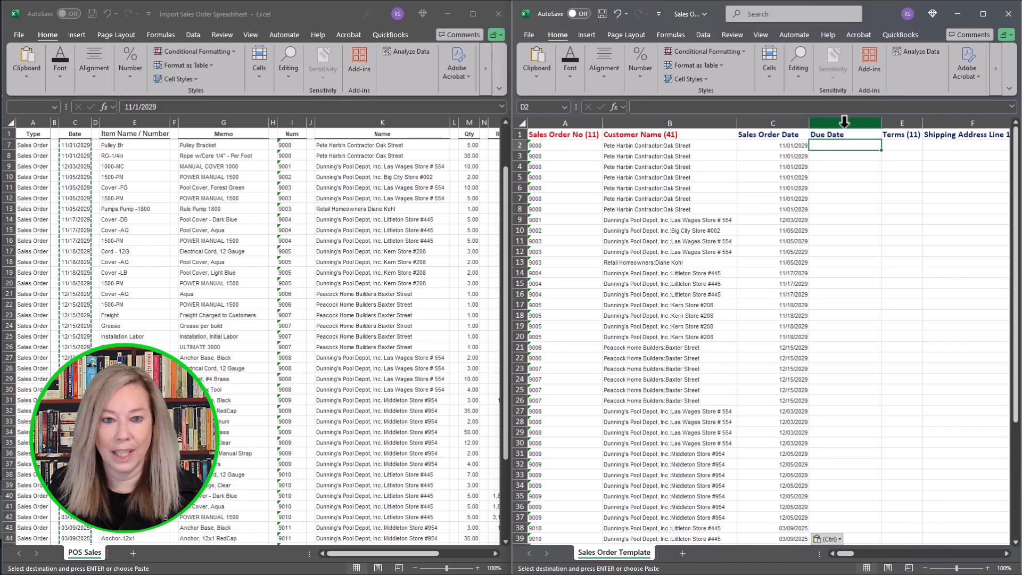
{"action": "left_click", "coordinate": [844, 123]}
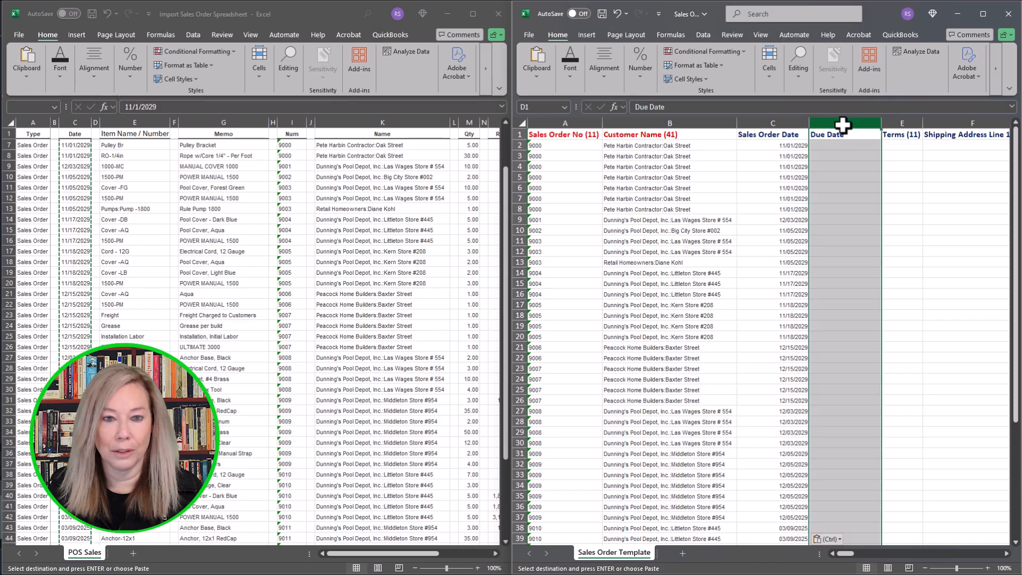
{"action": "right_click", "coordinate": [845, 126]}
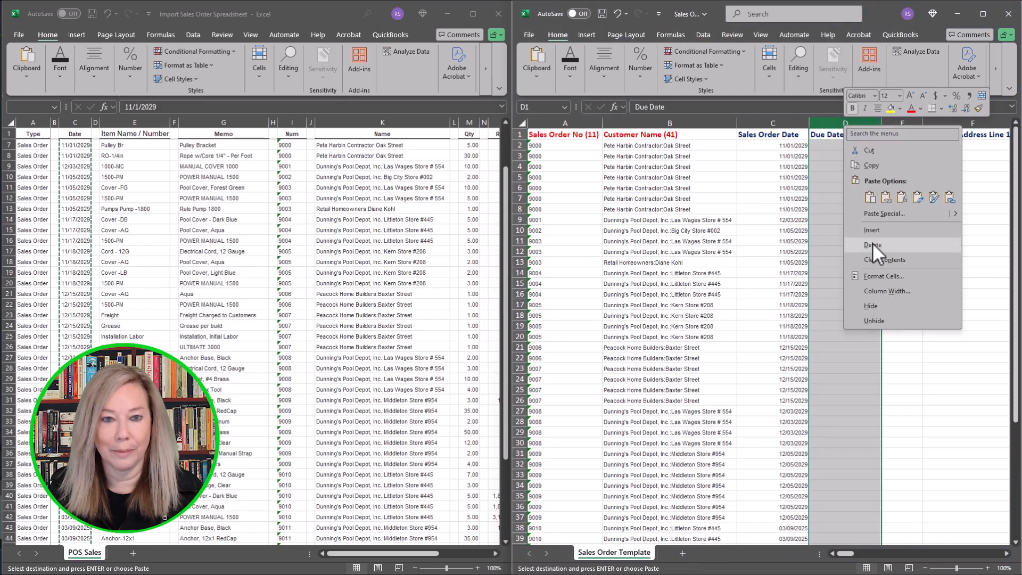
{"action": "left_click", "coordinate": [874, 244]}
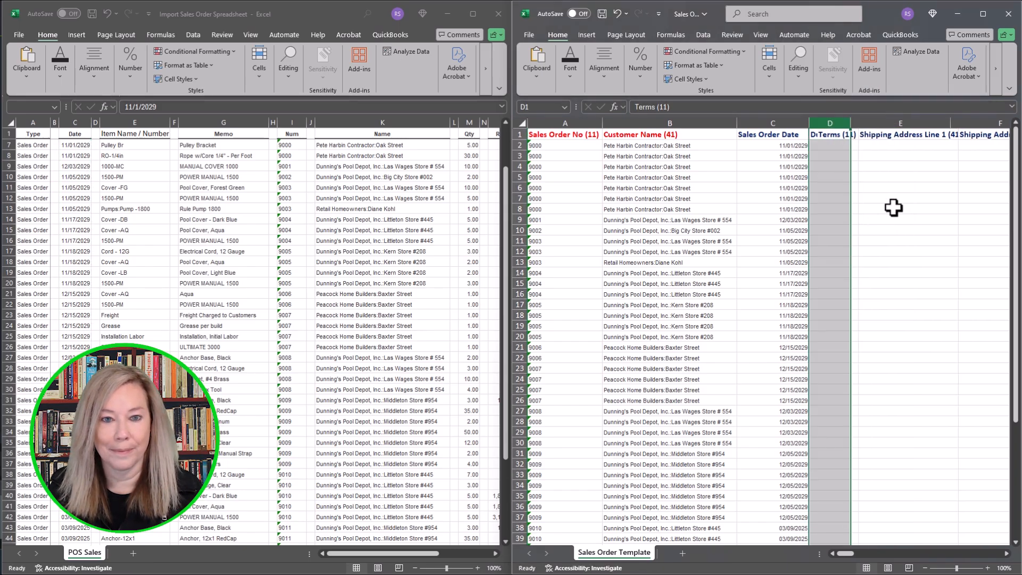
{"action": "right_click", "coordinate": [839, 122]}
{"action": "left_click", "coordinate": [865, 246]}
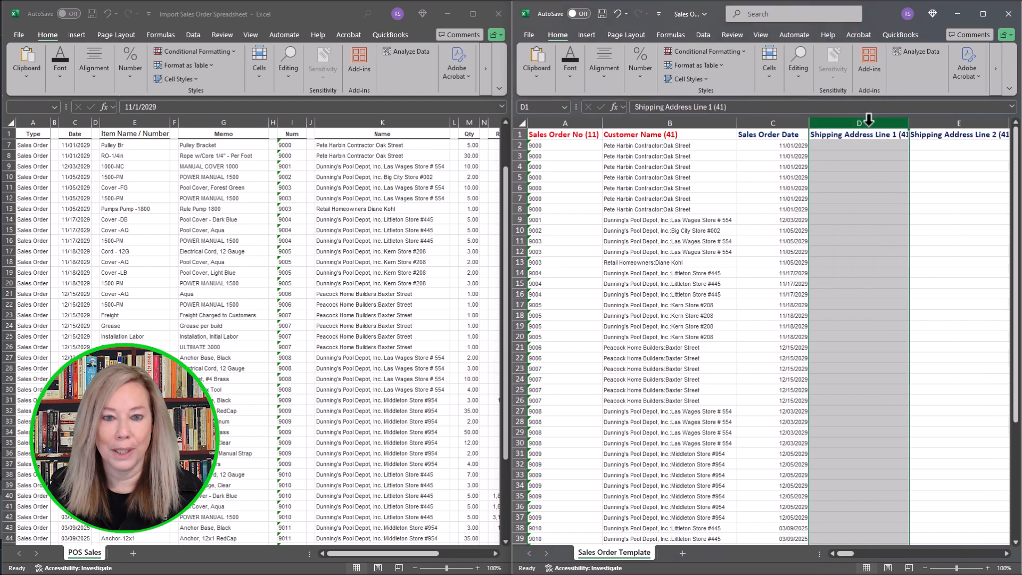
Step: Delete all shipping and billing address columns, D through T, from the template
{"action": "left_click_drag", "start_coordinate": [869, 121], "coordinate": [674, 124]}
{"action": "right_click", "coordinate": [678, 125]}
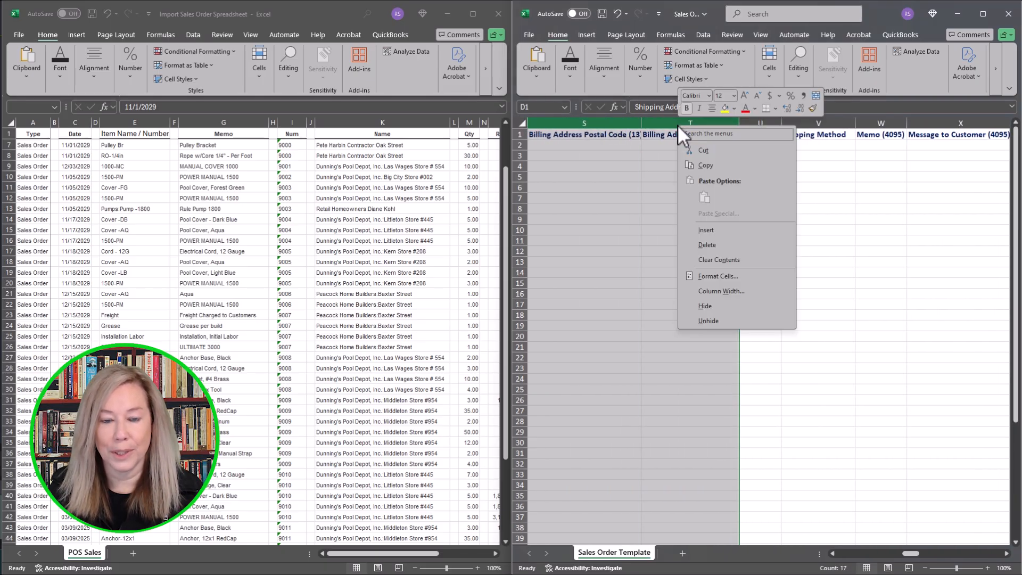
{"action": "left_click", "coordinate": [717, 245]}
{"action": "left_click", "coordinate": [762, 145]}
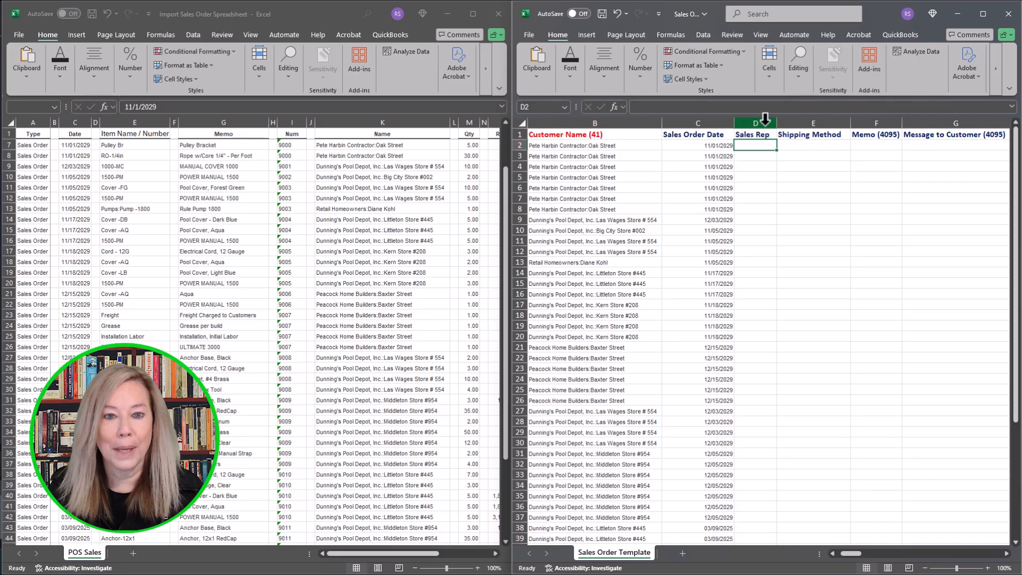
Step: Delete the Sales Rep and Shipping Method columns from the template
{"action": "left_click_drag", "start_coordinate": [765, 117], "coordinate": [798, 117]}
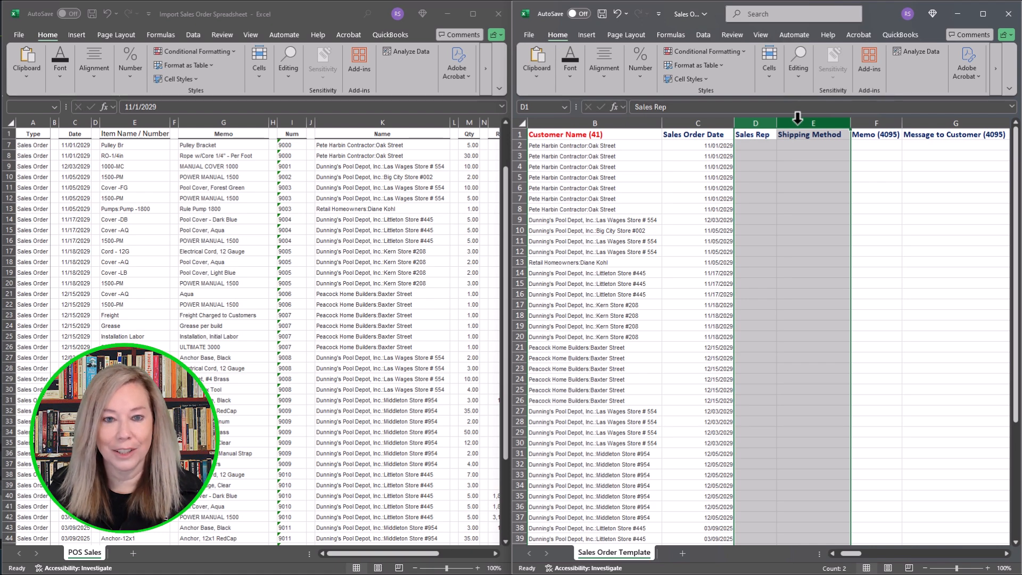
{"action": "right_click", "coordinate": [797, 117]}
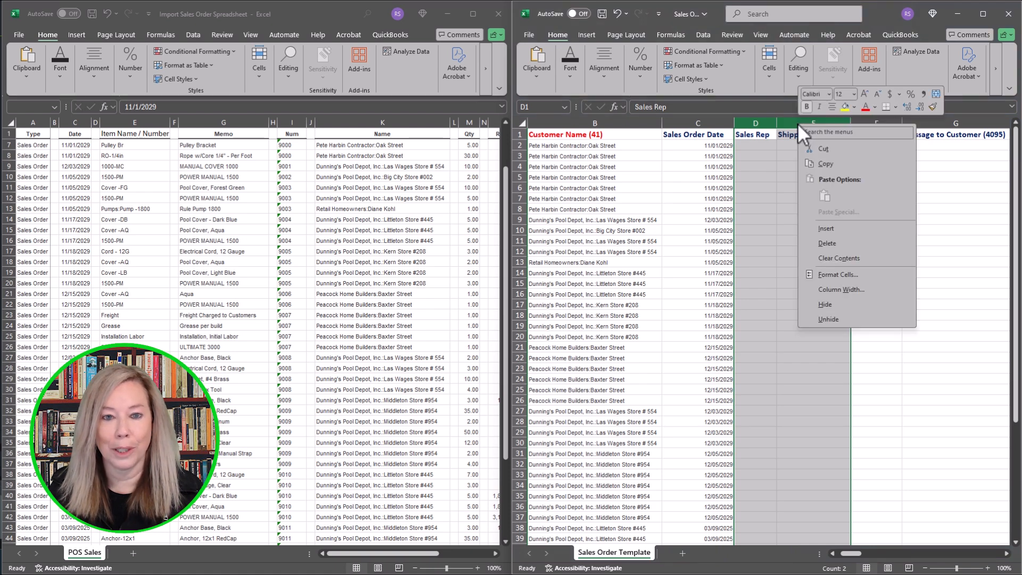
{"action": "left_click", "coordinate": [873, 245]}
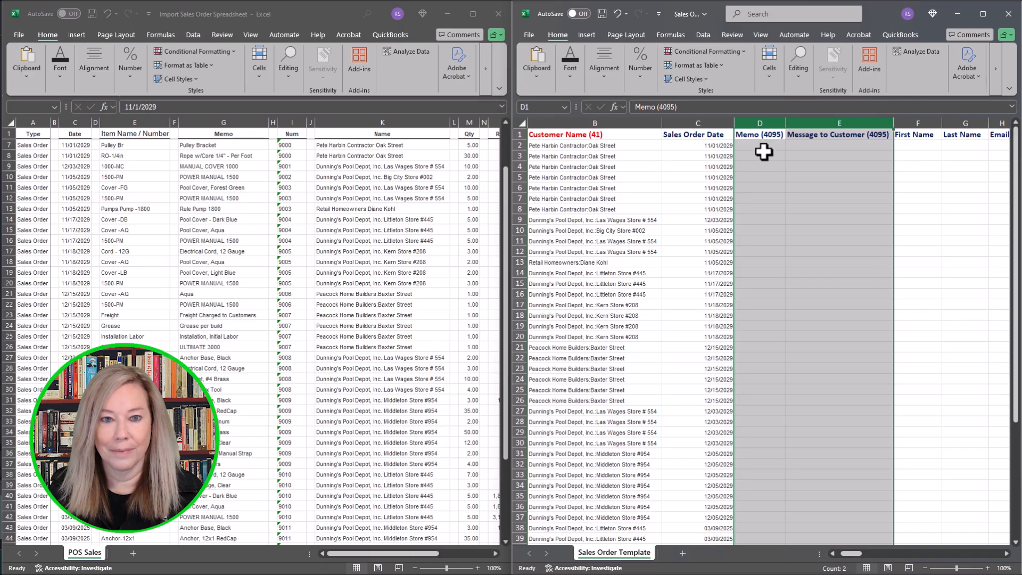
Step: Delete the Memo and Message to Customer columns from the template
{"action": "left_click", "coordinate": [764, 119]}
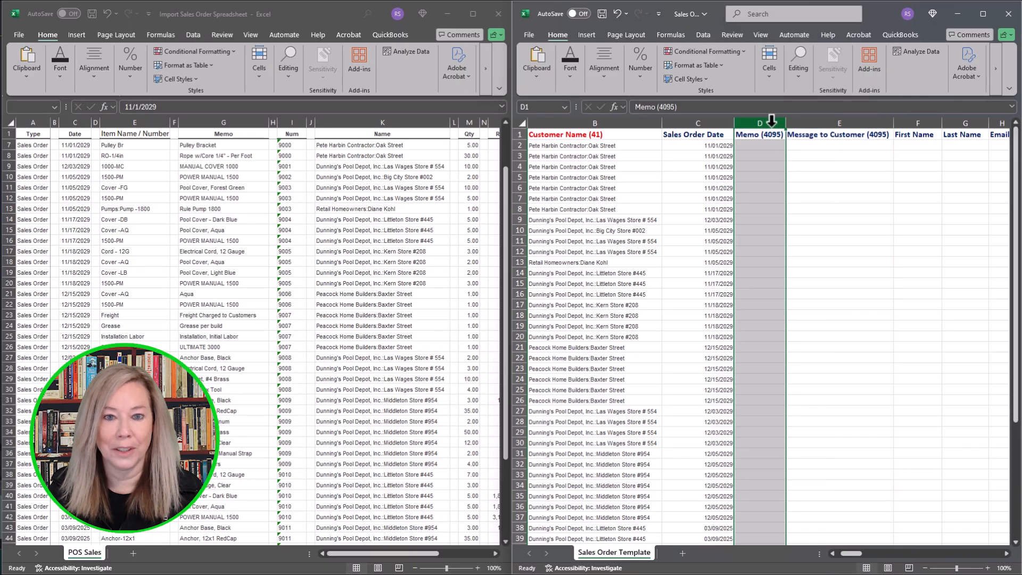
{"action": "left_click_drag", "start_coordinate": [773, 119], "coordinate": [807, 123]}
{"action": "right_click", "coordinate": [809, 125]}
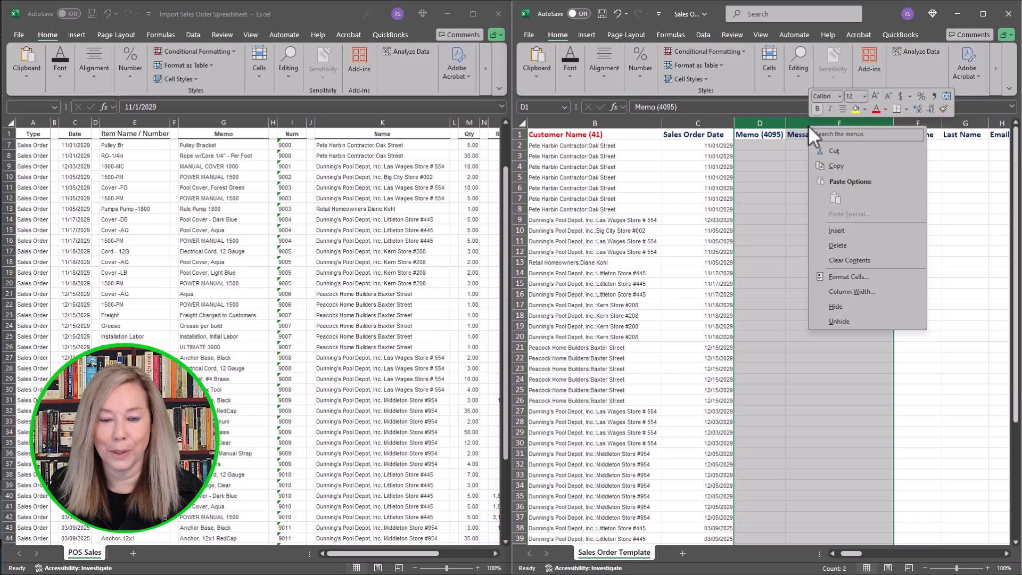
{"action": "left_click", "coordinate": [880, 246]}
Step: Delete the template columns from First Name through Class, including Last Name, Email, Phone and Fax
{"action": "left_click", "coordinate": [767, 124]}
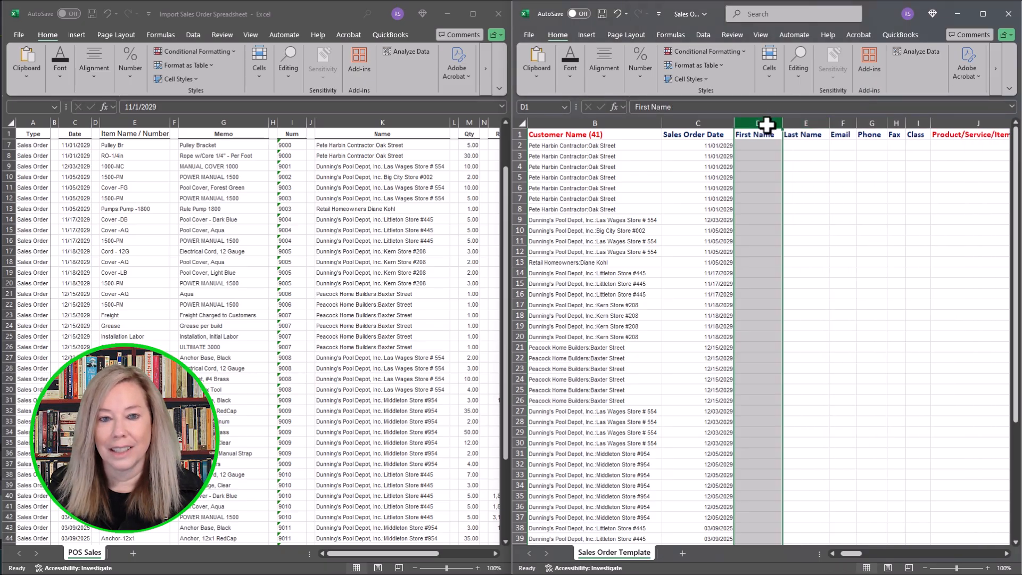
{"action": "left_click_drag", "start_coordinate": [767, 120], "coordinate": [915, 125]}
{"action": "right_click", "coordinate": [915, 129]}
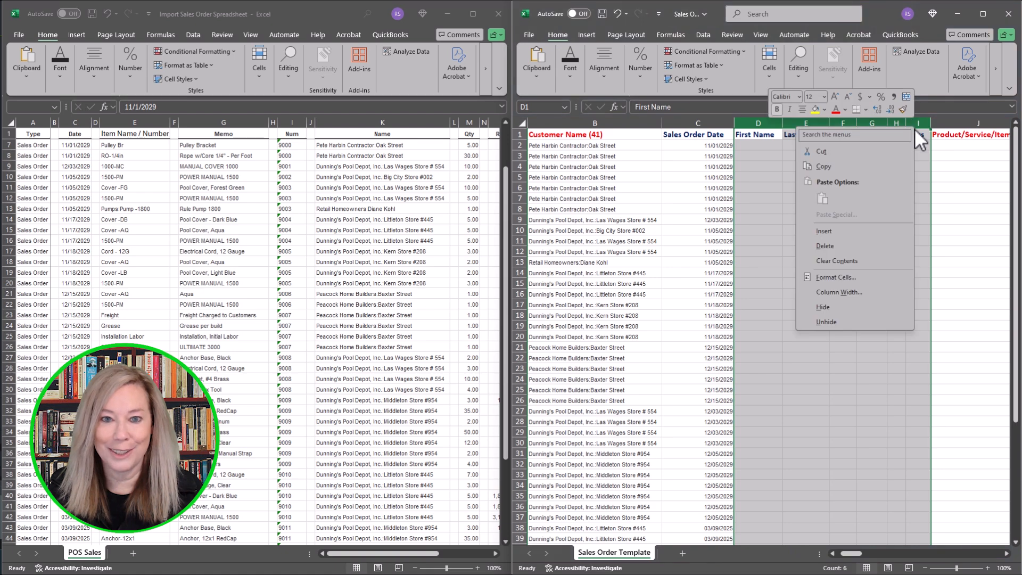
{"action": "left_click", "coordinate": [877, 247]}
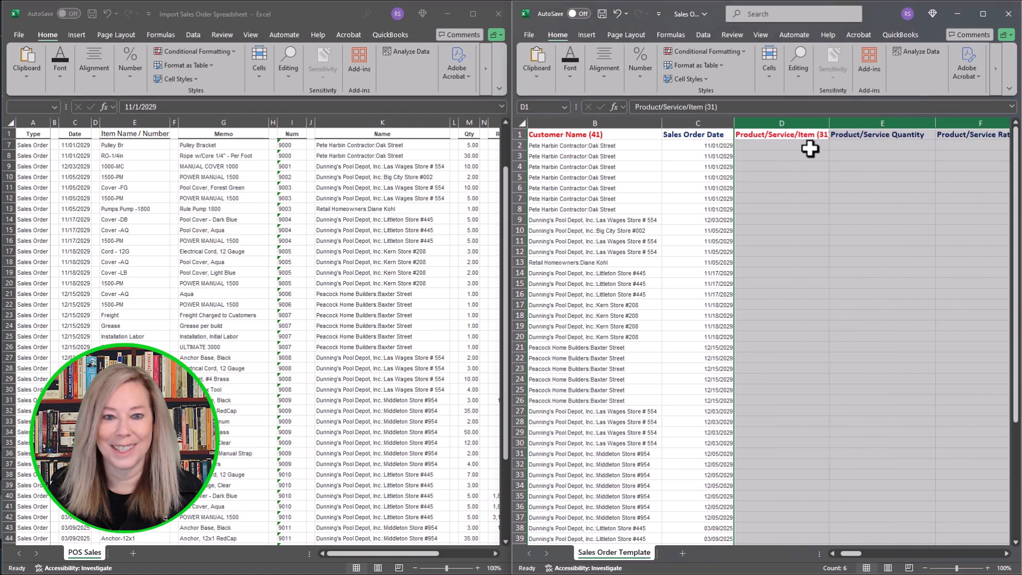
Step: Copy the item names E2:E53 from the POS Sales sheet into the template's Product/Service/Item column, starting at D2
{"action": "left_click", "coordinate": [795, 148]}
{"action": "left_click_drag", "start_coordinate": [135, 145], "coordinate": [99, 530]}
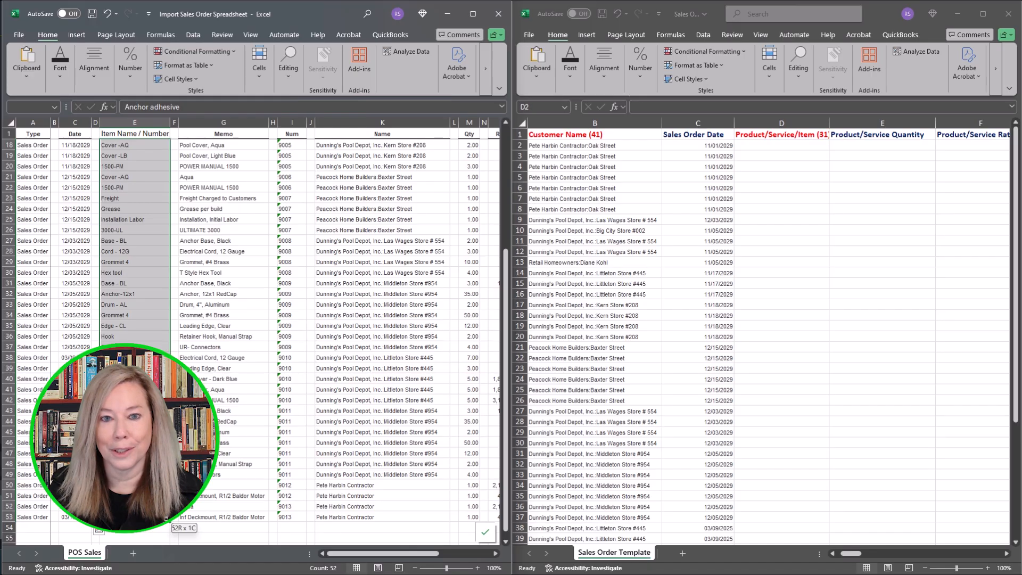
{"action": "right_click", "coordinate": [137, 519]}
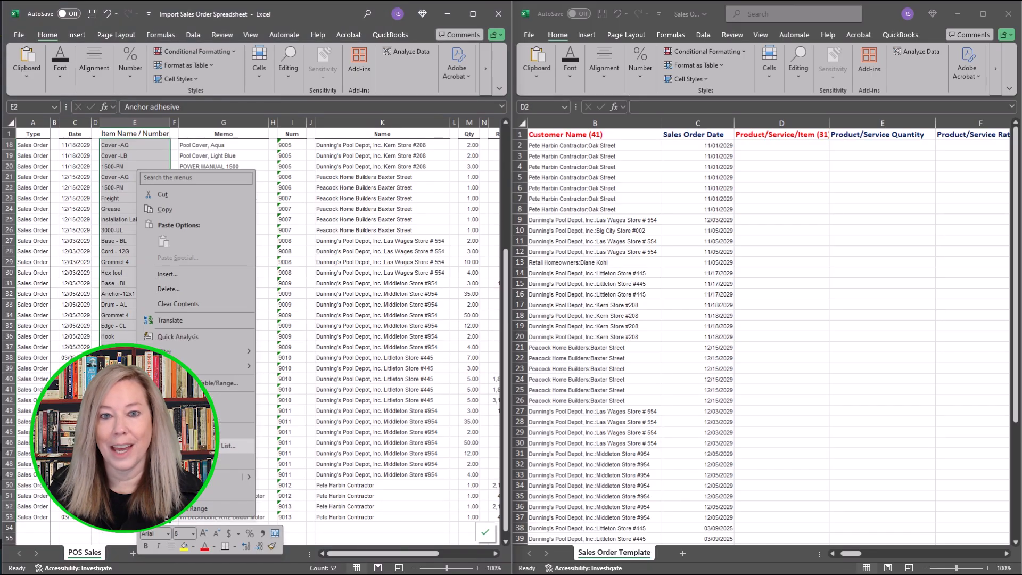
{"action": "left_click", "coordinate": [164, 201]}
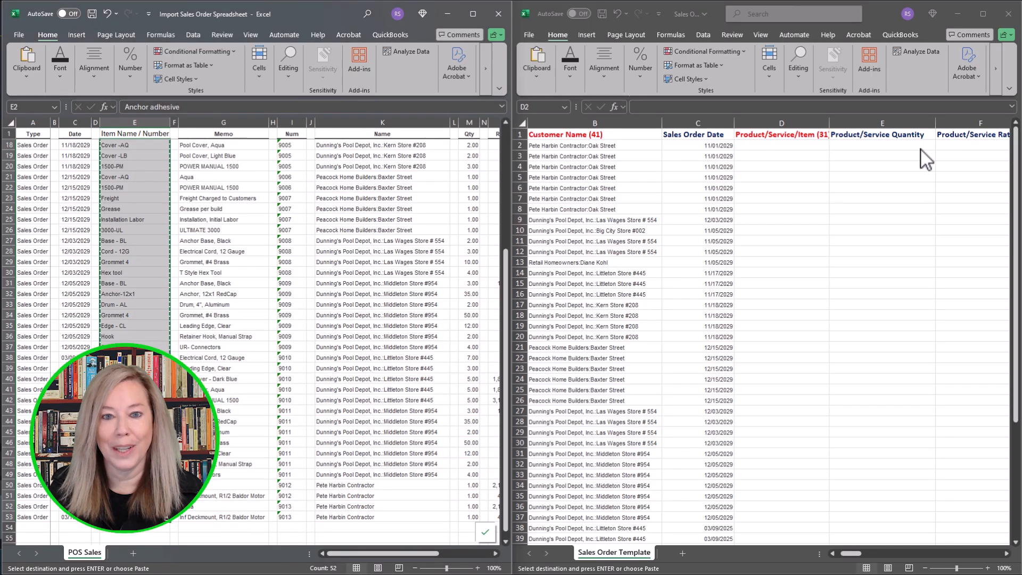
{"action": "right_click", "coordinate": [764, 145]}
{"action": "left_click", "coordinate": [789, 208]}
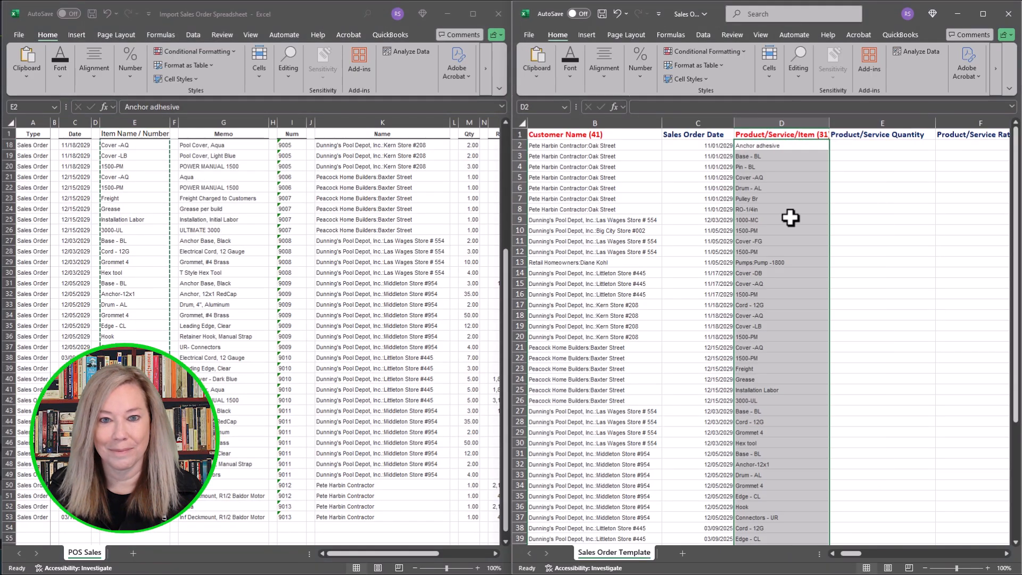
Step: Auto-fit the width of the template's Product/Service/Item column
{"action": "left_click", "coordinate": [882, 149]}
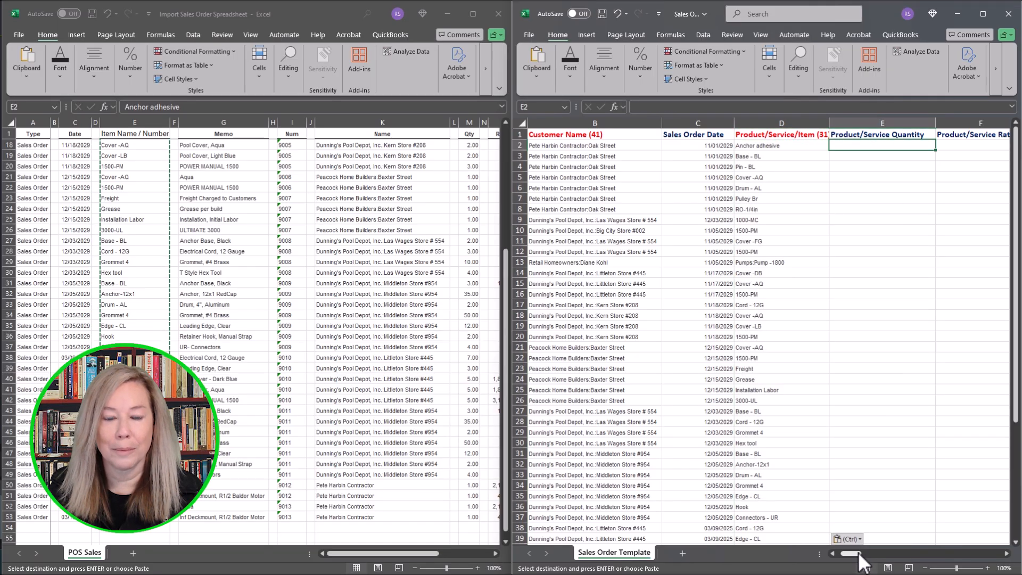
{"action": "left_click_drag", "start_coordinate": [859, 554], "coordinate": [861, 553]}
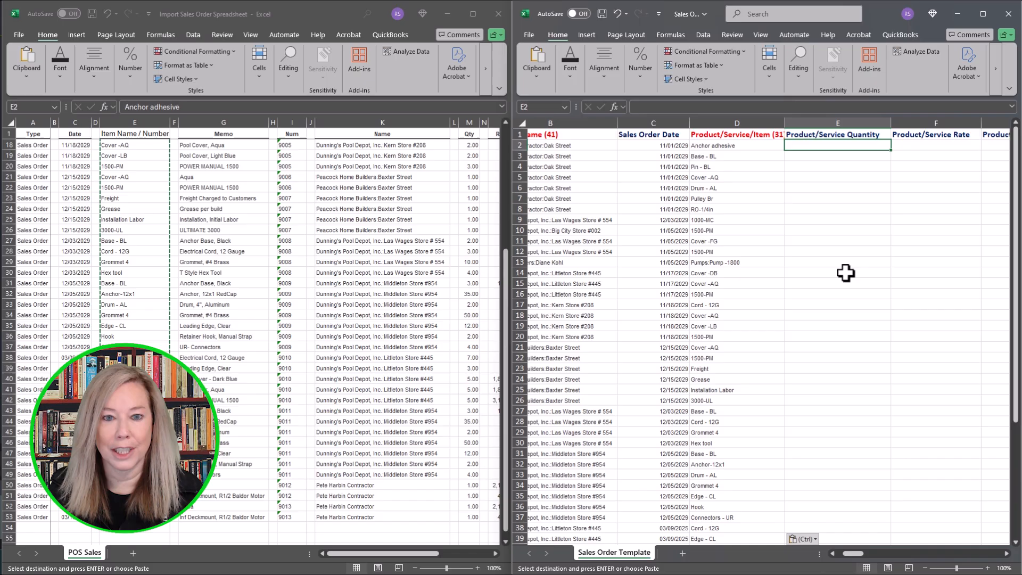
{"action": "left_click", "coordinate": [759, 120]}
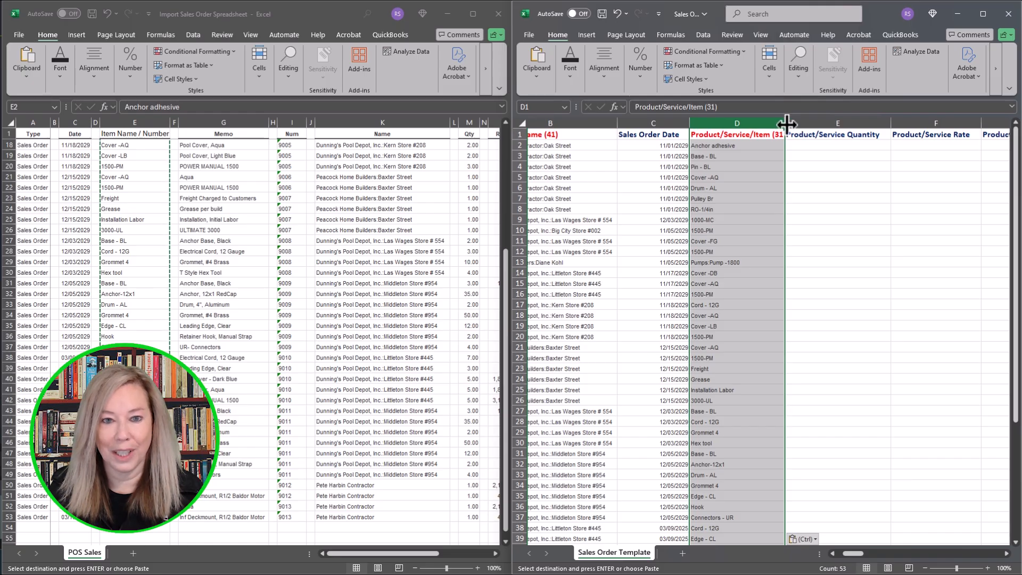
{"action": "double_click", "coordinate": [785, 120]}
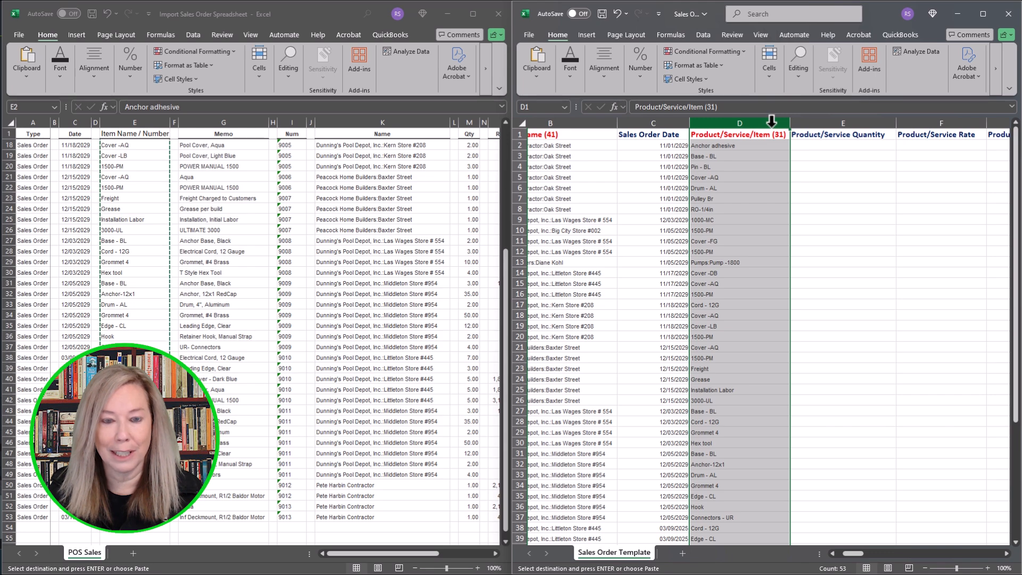
Step: Copy the Qty values M2:M53 from the POS Sales sheet into the template's Product/Service Quantity column, starting at E2
{"action": "left_click", "coordinate": [507, 128]}
{"action": "scroll", "coordinate": [507, 127], "scroll_direction": "up", "scroll_amount": 5}
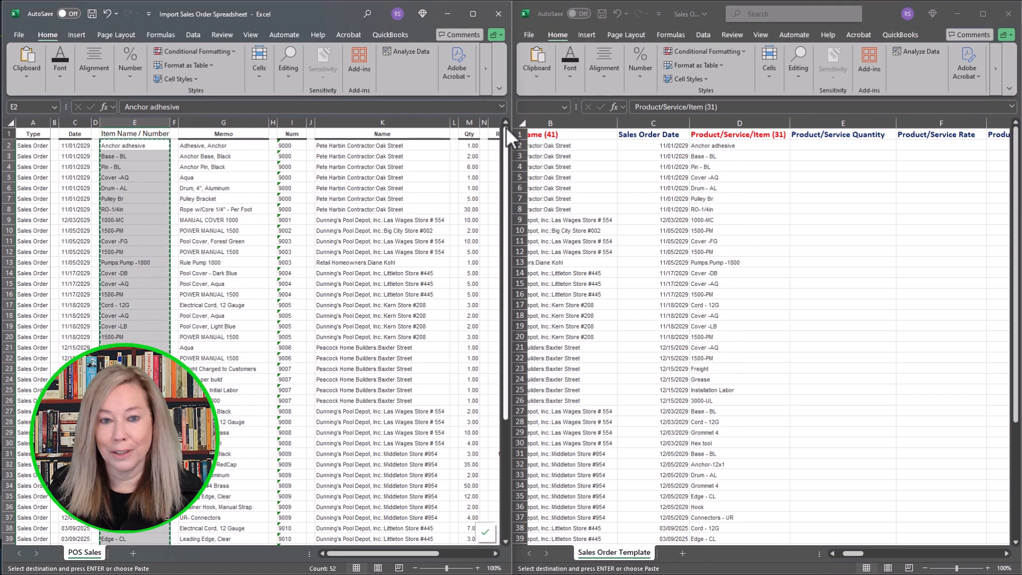
{"action": "left_click", "coordinate": [756, 122]}
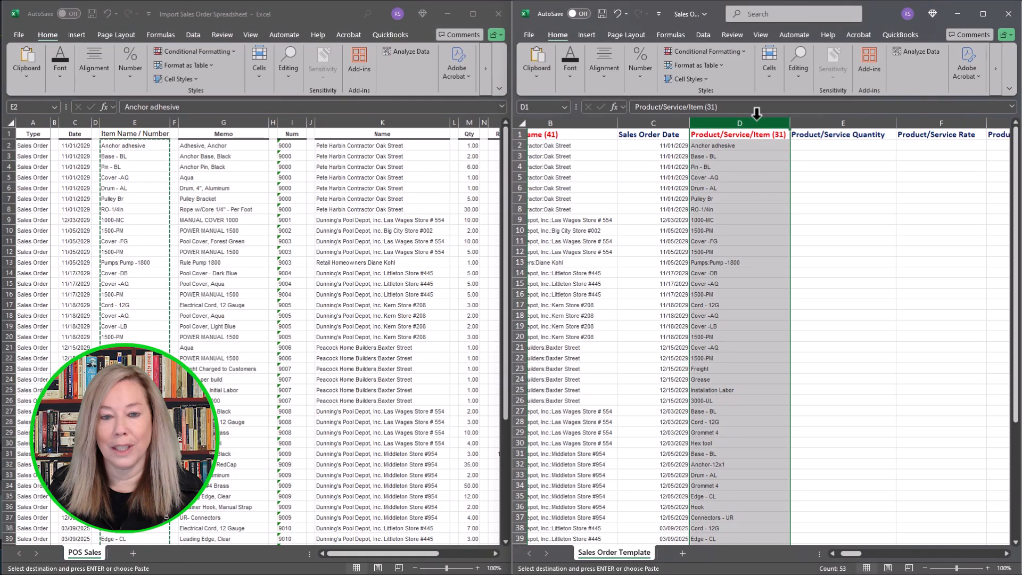
{"action": "left_click", "coordinate": [465, 144]}
{"action": "left_click_drag", "start_coordinate": [465, 144], "coordinate": [481, 539]}
{"action": "left_click_drag", "start_coordinate": [477, 555], "coordinate": [472, 506]}
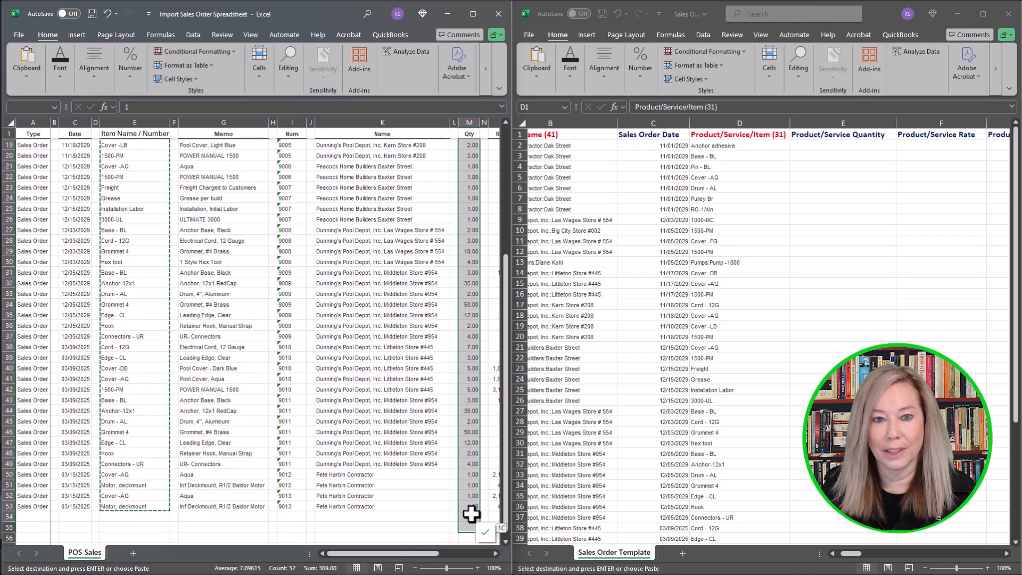
{"action": "right_click", "coordinate": [473, 507]}
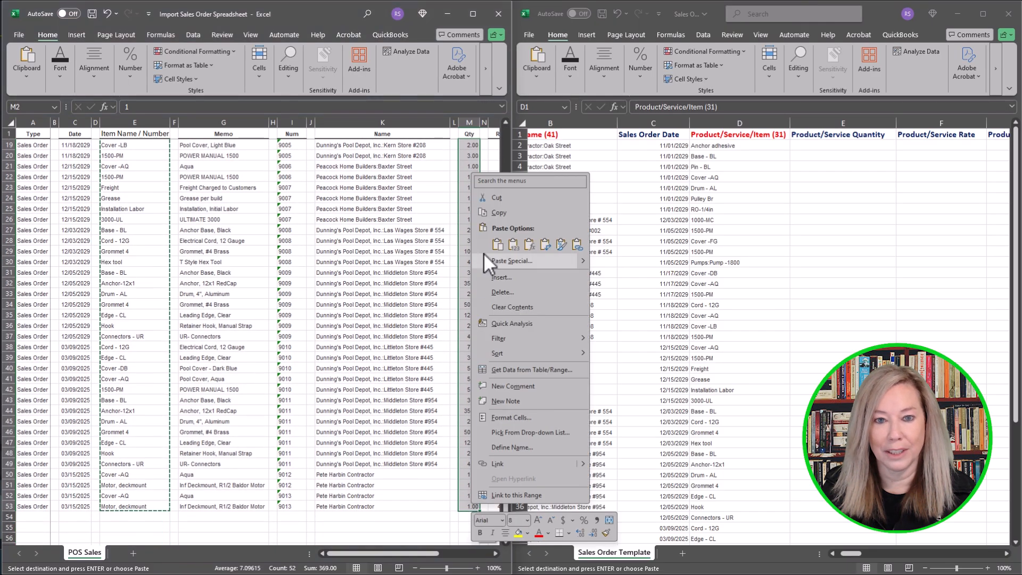
{"action": "left_click", "coordinate": [497, 212]}
{"action": "left_click", "coordinate": [847, 146]}
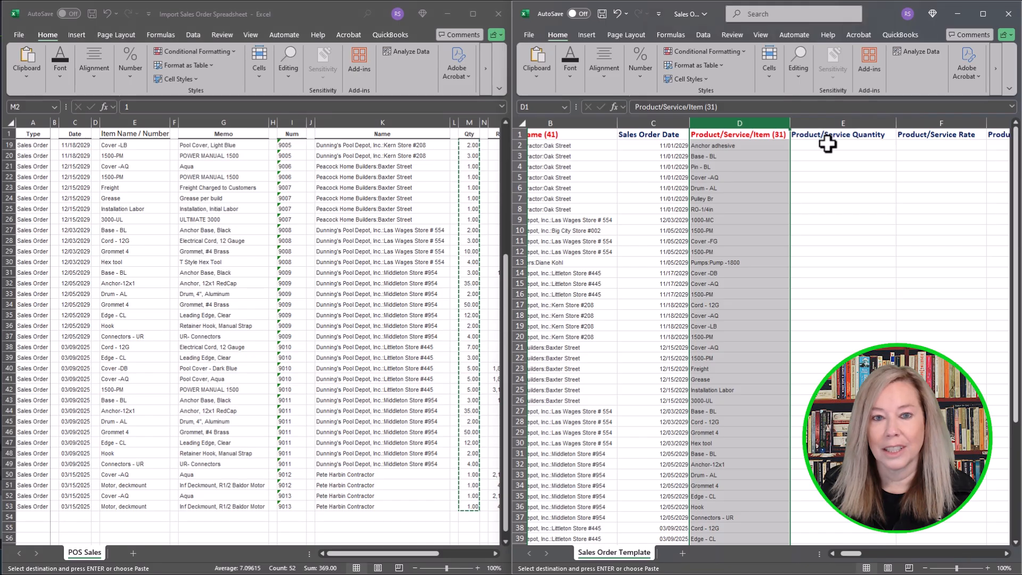
{"action": "left_click", "coordinate": [820, 146]}
{"action": "right_click", "coordinate": [820, 147]}
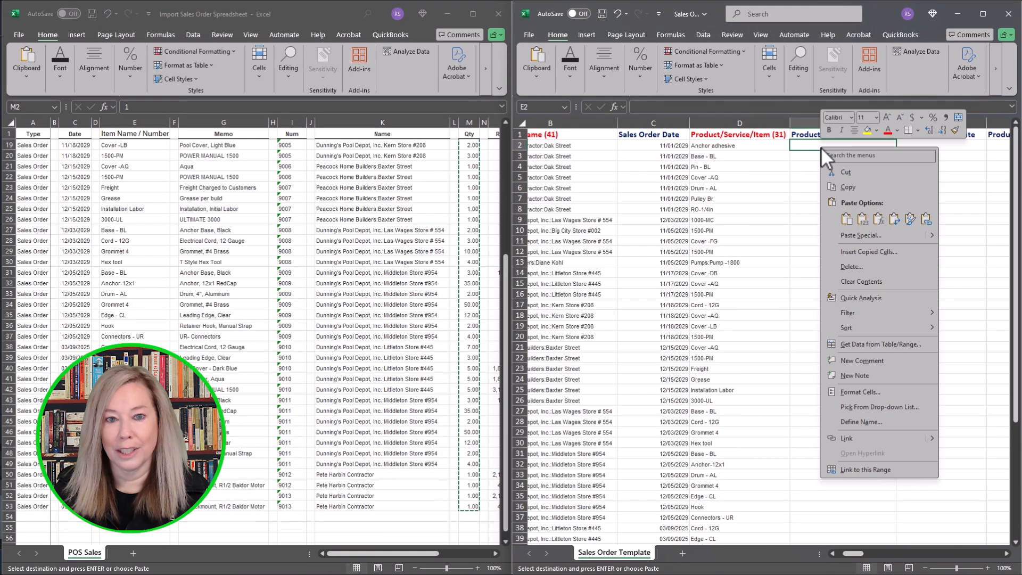
{"action": "left_click", "coordinate": [843, 211]}
Step: Delete the template's Product/Service Rate column and copy the POS Sales Amount values S2:S53 into Product/Service Amount, starting at F2
{"action": "left_click", "coordinate": [958, 123]}
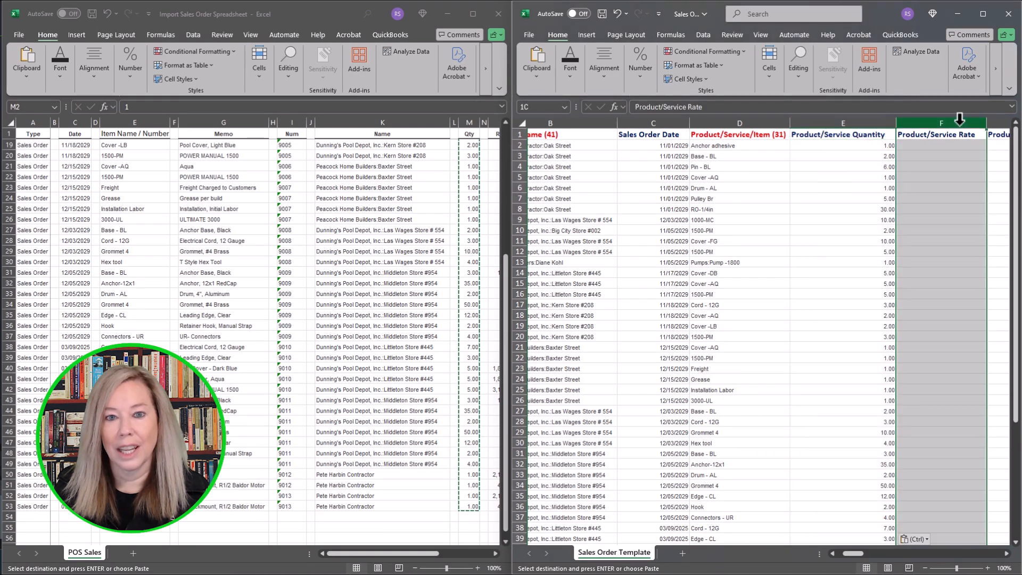
{"action": "left_click", "coordinate": [1001, 123]}
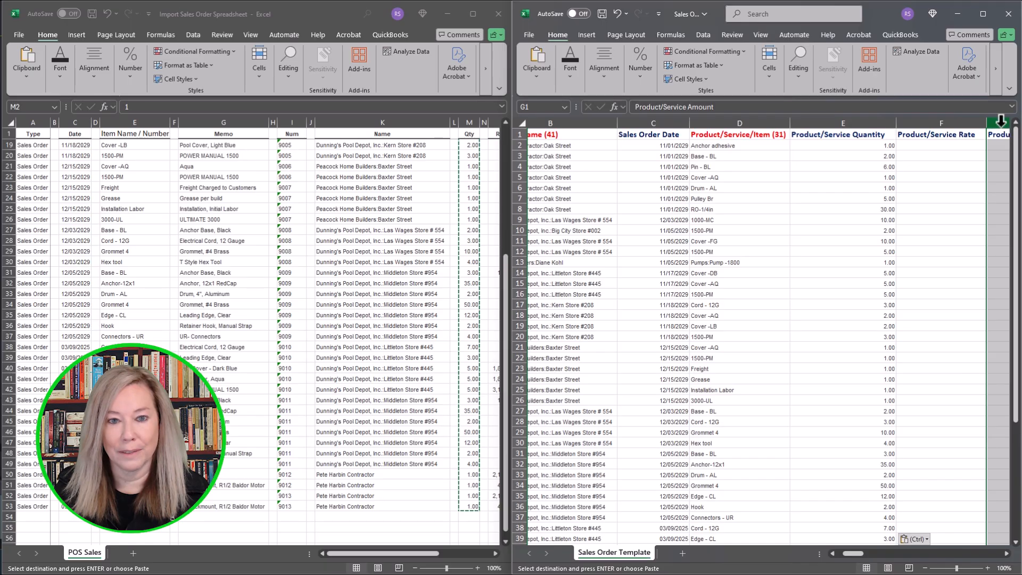
{"action": "left_click_drag", "start_coordinate": [874, 560], "coordinate": [834, 503]}
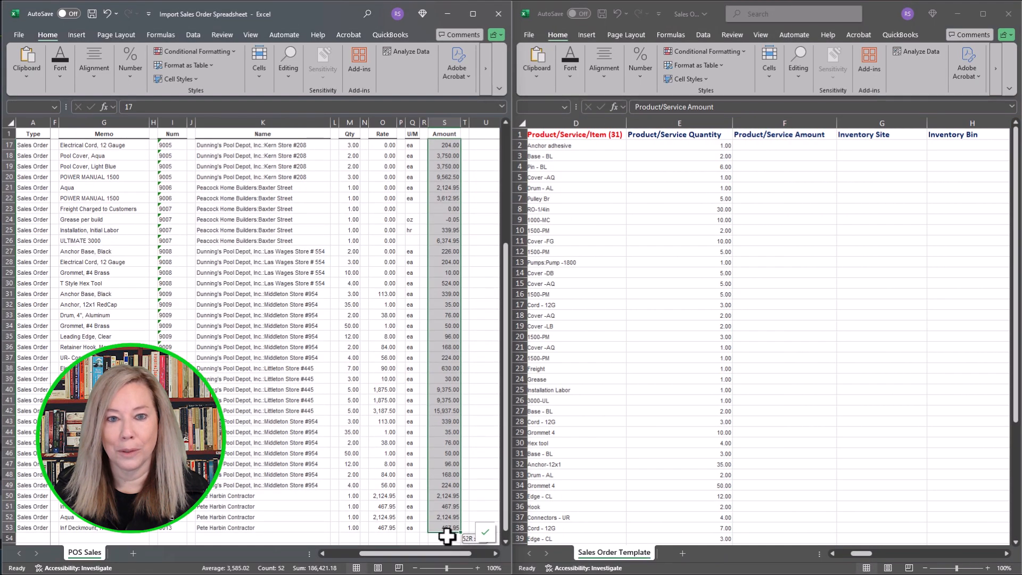
{"action": "right_click", "coordinate": [445, 511]}
{"action": "left_click", "coordinate": [474, 239]}
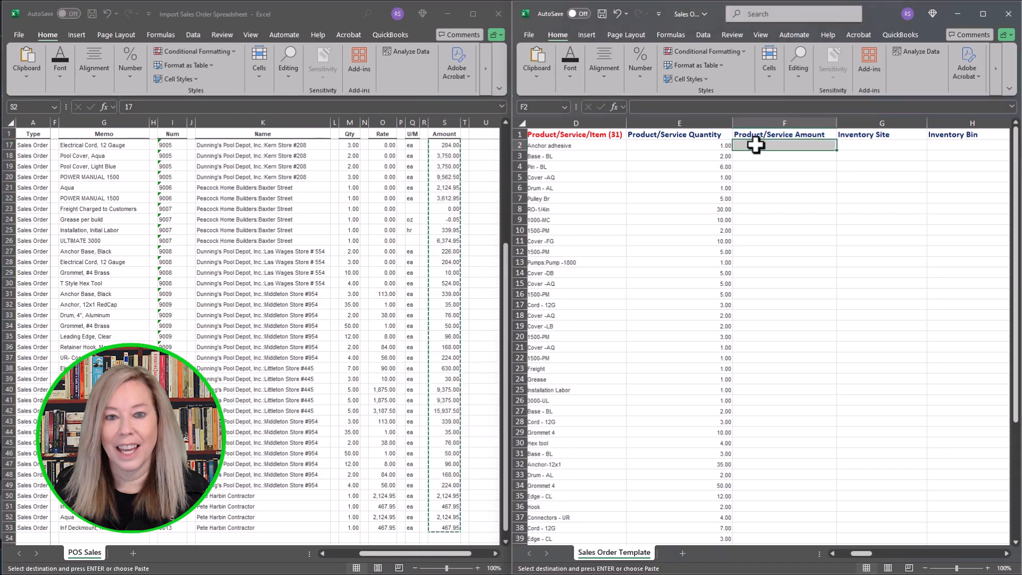
{"action": "left_click", "coordinate": [756, 146]}
{"action": "right_click", "coordinate": [756, 145]}
{"action": "left_click", "coordinate": [781, 218]}
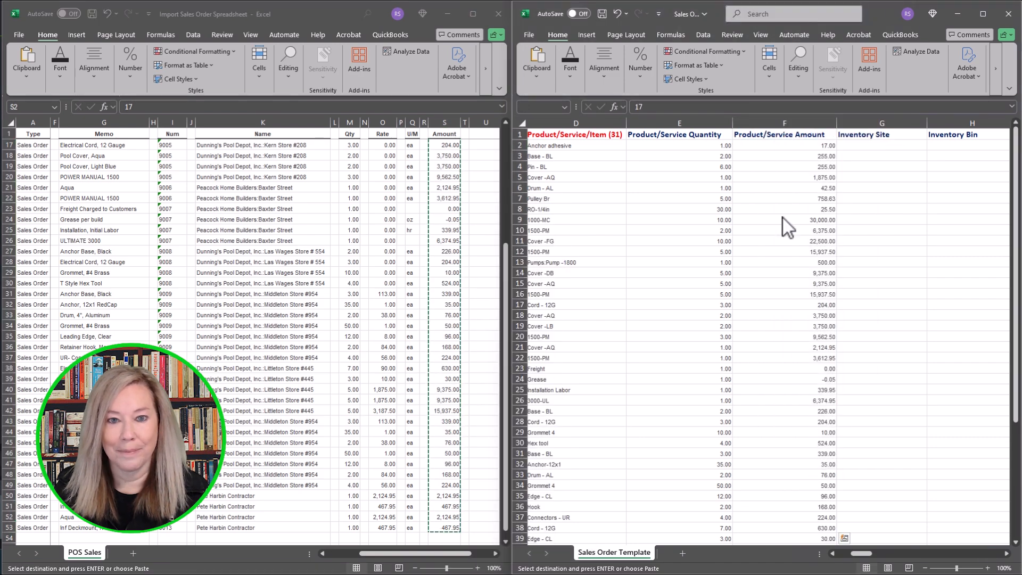
Step: Delete the Inventory Site and Inventory Bin columns from the template
{"action": "left_click", "coordinate": [909, 250]}
{"action": "scroll", "coordinate": [908, 250], "scroll_direction": "right", "scroll_amount": 2}
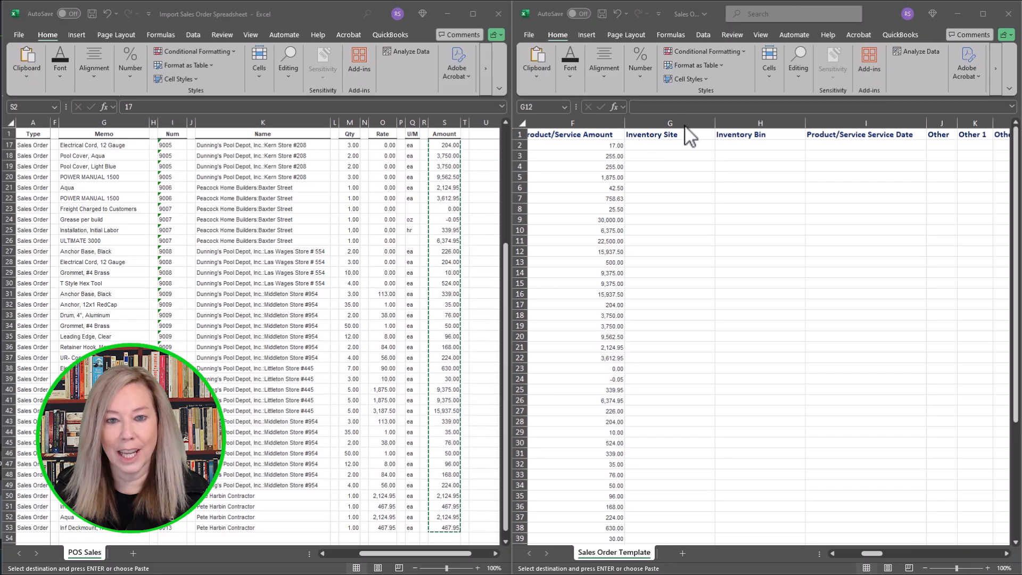
{"action": "left_click", "coordinate": [664, 118]}
{"action": "left_click_drag", "start_coordinate": [664, 118], "coordinate": [742, 123]}
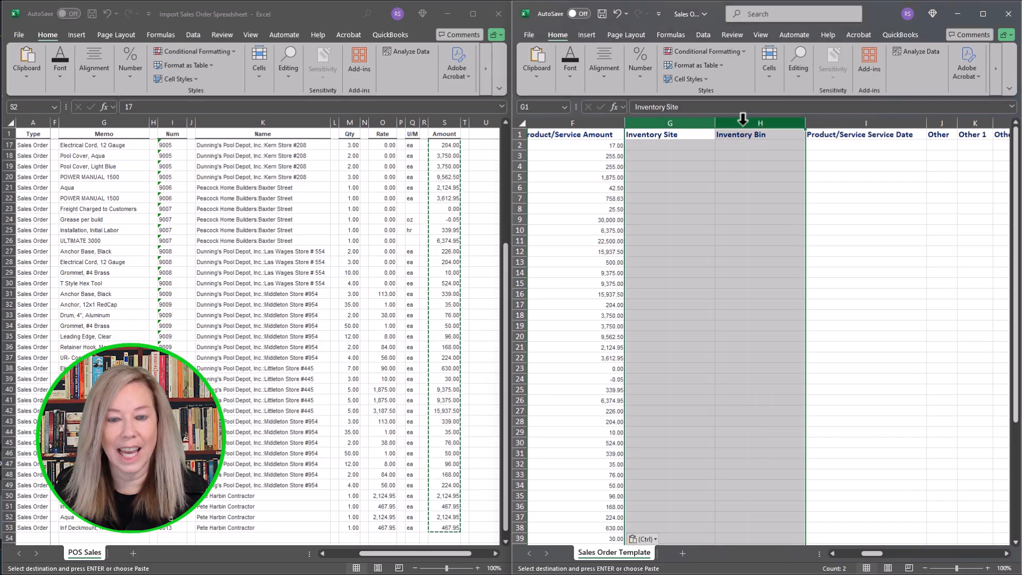
{"action": "right_click", "coordinate": [746, 126]}
{"action": "left_click", "coordinate": [787, 243]}
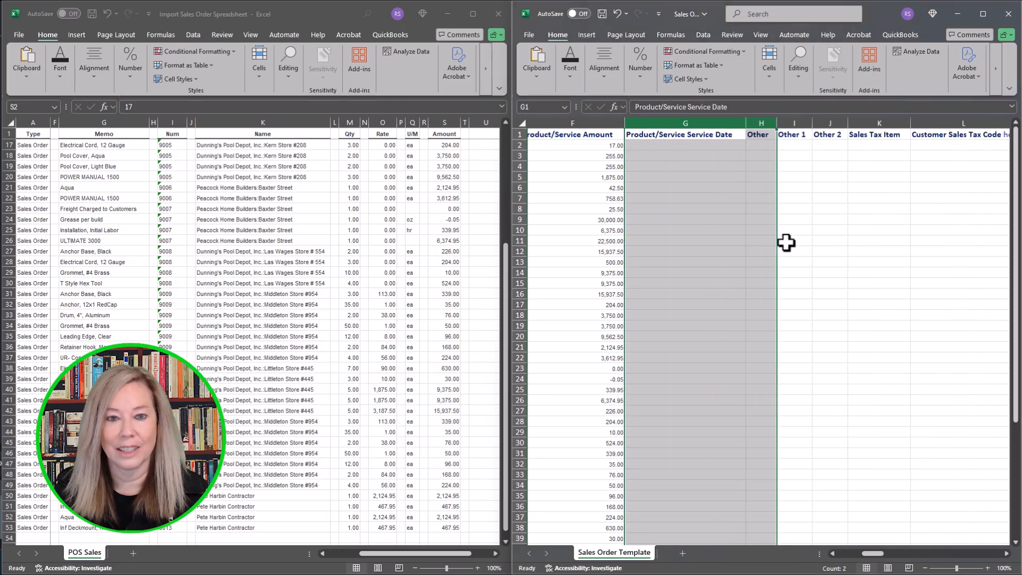
Step: Delete the Product/Service Service Date column from the template
{"action": "left_click", "coordinate": [690, 144]}
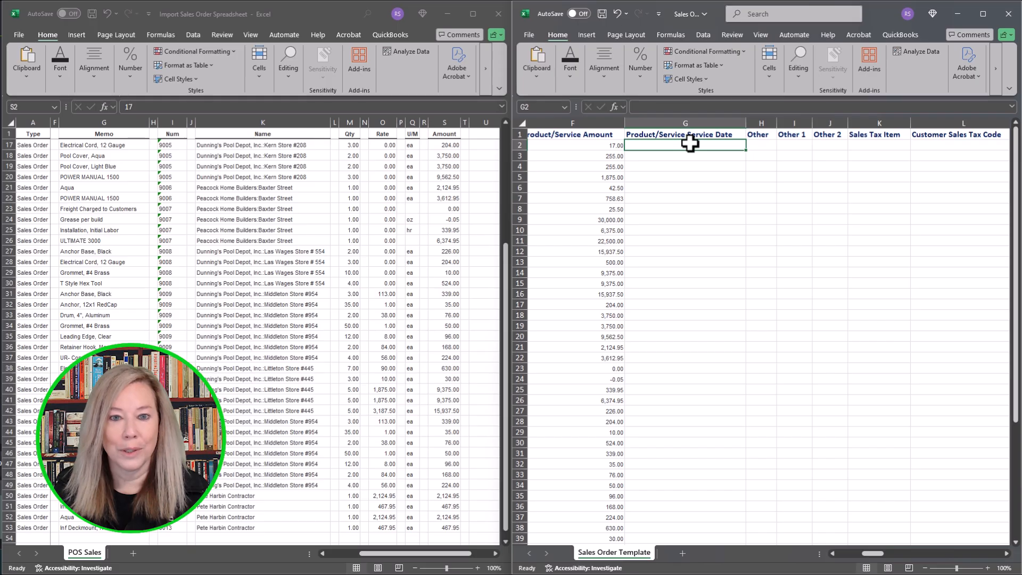
{"action": "left_click", "coordinate": [723, 119]}
{"action": "right_click", "coordinate": [724, 123]}
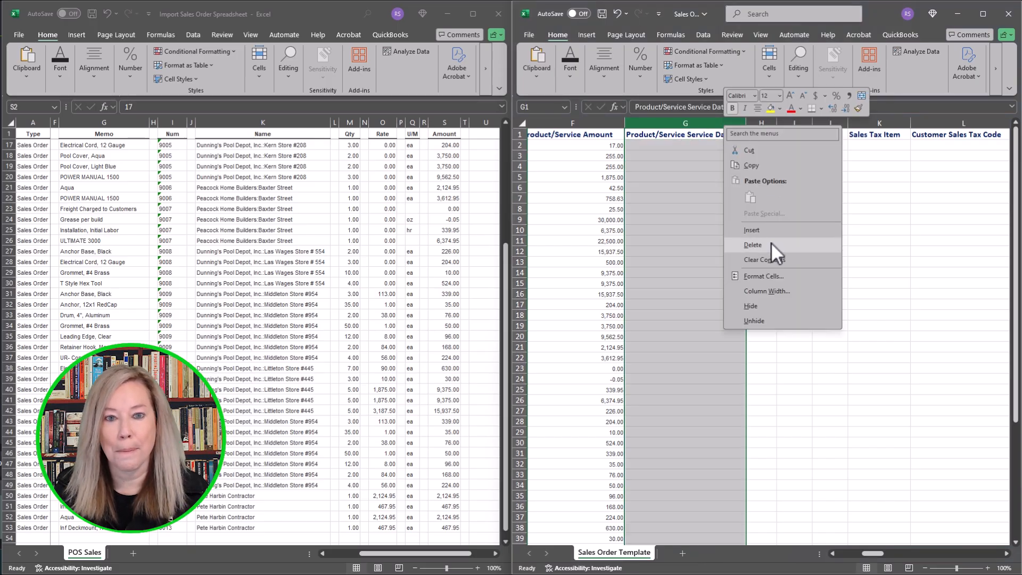
{"action": "left_click", "coordinate": [771, 245]}
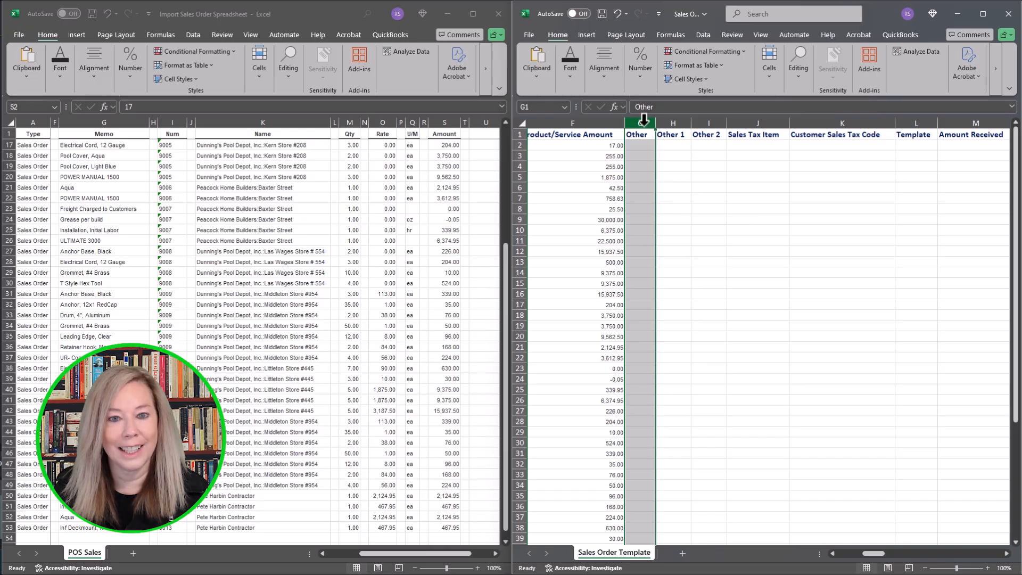
Step: Delete the Other, Other 1 and Other 2 columns from the template
{"action": "left_click", "coordinate": [672, 122]}
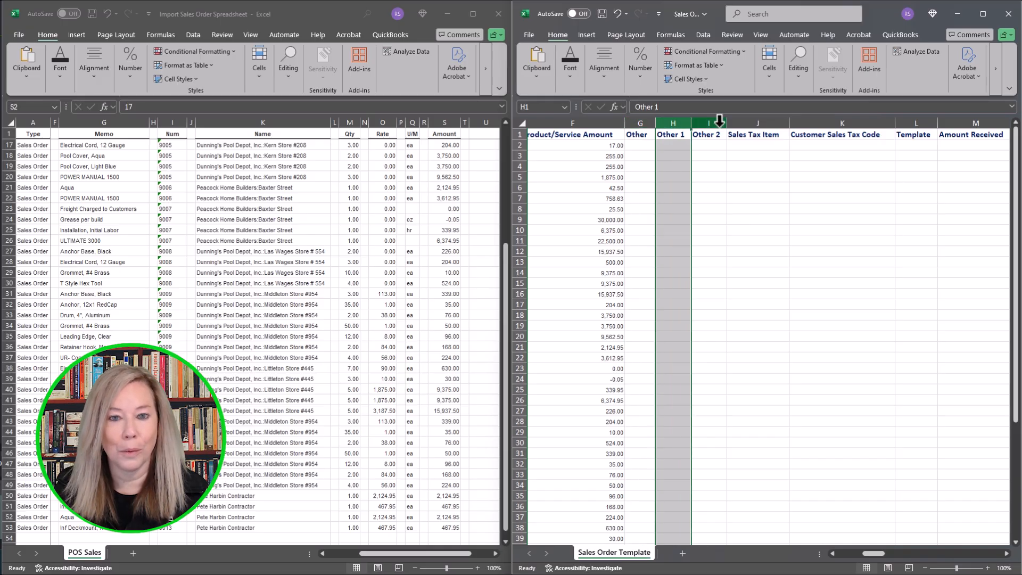
{"action": "left_click", "coordinate": [717, 121]}
{"action": "left_click", "coordinate": [649, 122]}
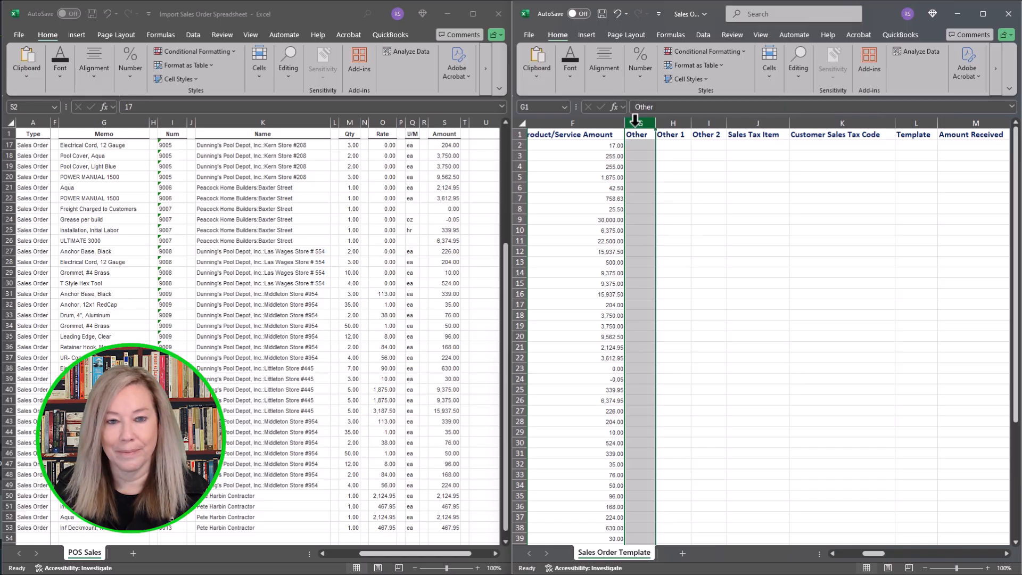
{"action": "left_click_drag", "start_coordinate": [650, 123], "coordinate": [700, 121]}
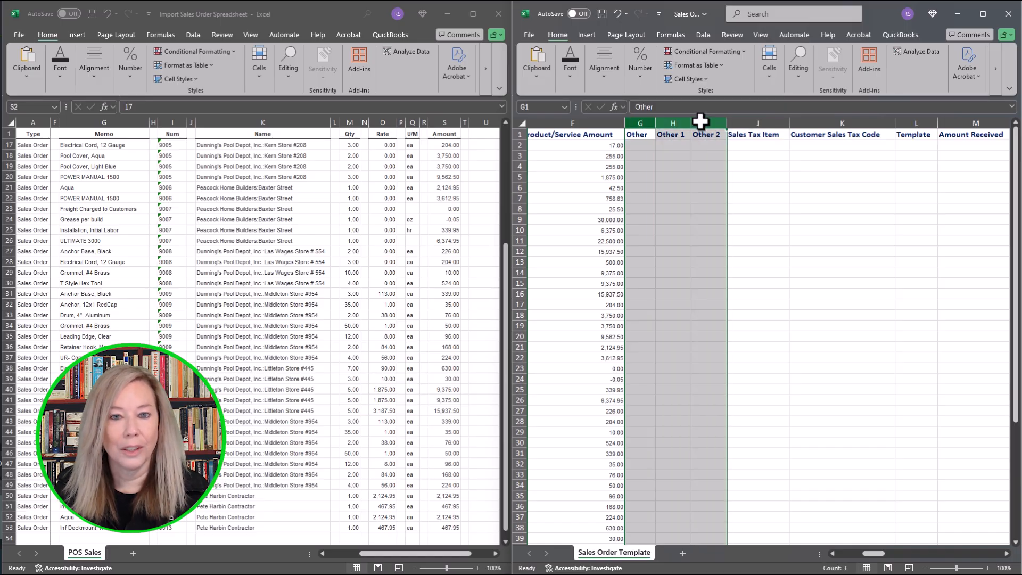
{"action": "right_click", "coordinate": [701, 122]}
{"action": "left_click", "coordinate": [765, 241]}
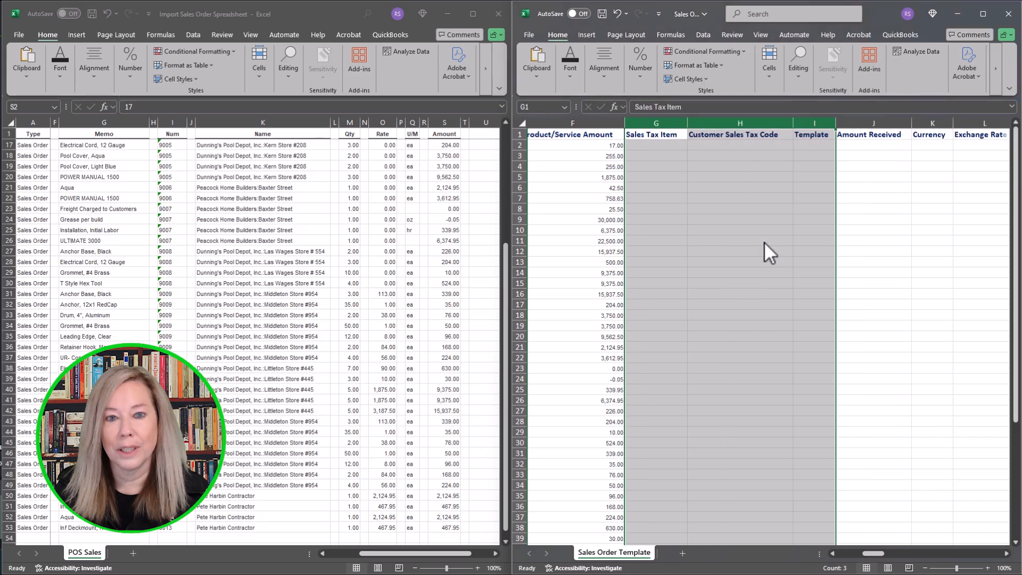
Step: Delete the Sales Tax Item and Customer Sales Tax Code columns from the template
{"action": "left_click_drag", "start_coordinate": [646, 123], "coordinate": [752, 126]}
{"action": "right_click", "coordinate": [752, 125]}
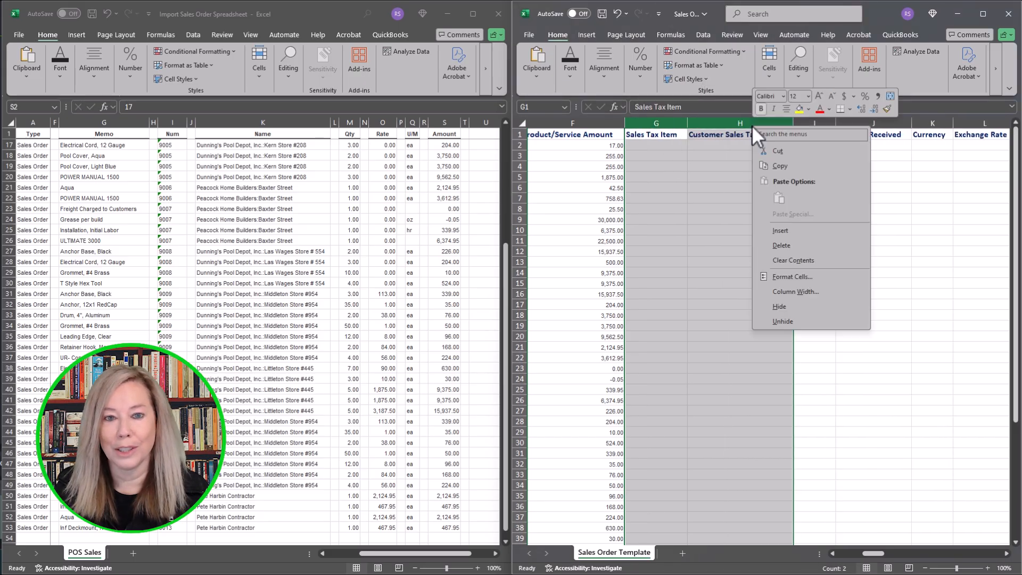
{"action": "left_click", "coordinate": [803, 244]}
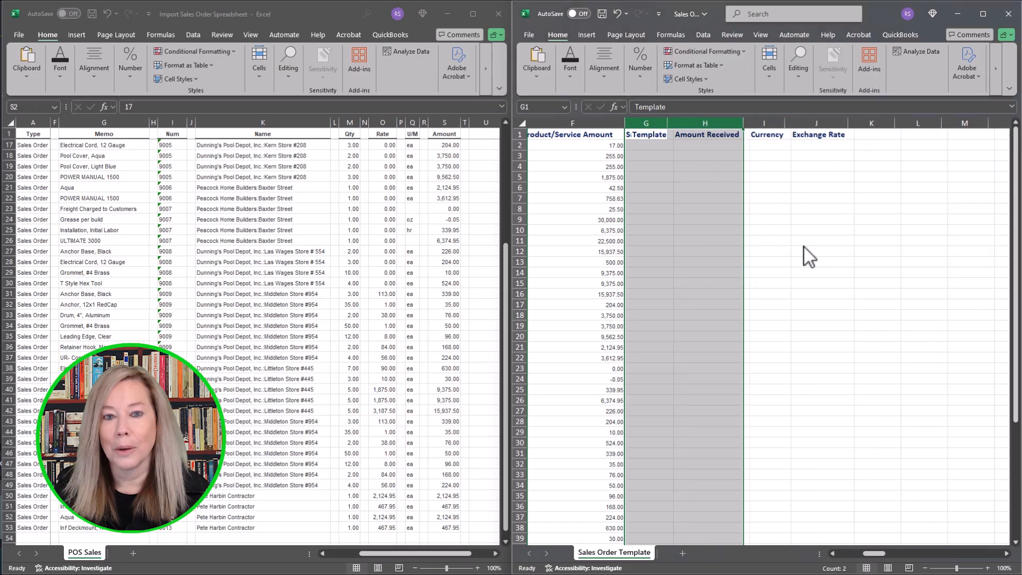
Step: Delete the Template, Amount Received, Currency and Exchange Rate columns from the template
{"action": "left_click", "coordinate": [659, 122]}
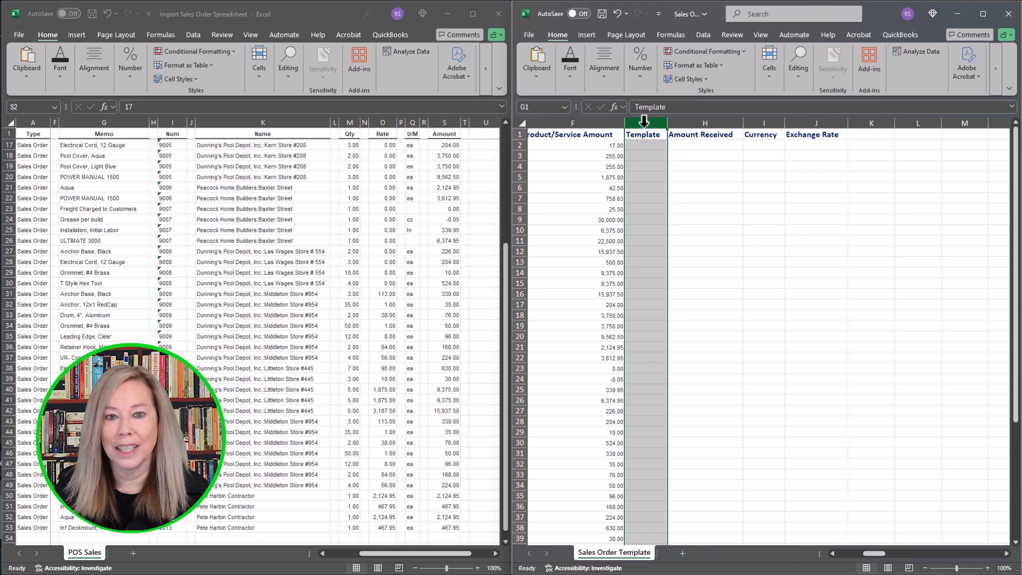
{"action": "left_click_drag", "start_coordinate": [644, 122], "coordinate": [817, 124]}
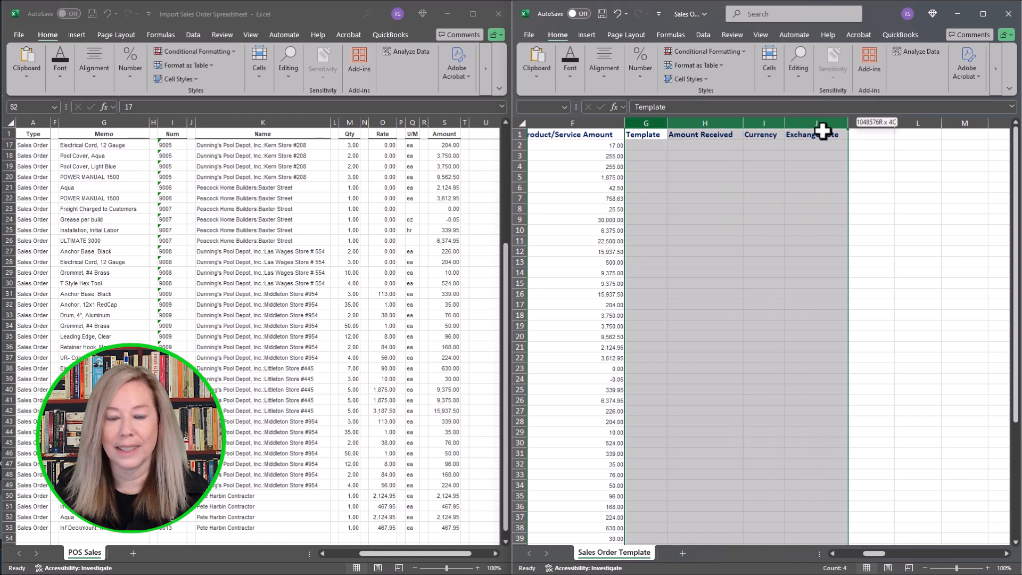
{"action": "right_click", "coordinate": [821, 126]}
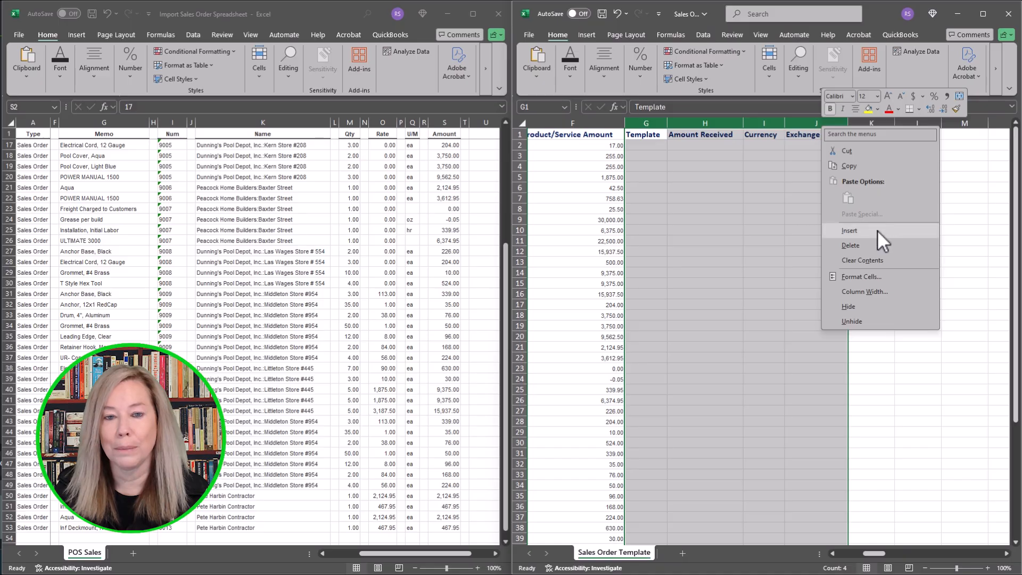
{"action": "left_click", "coordinate": [881, 245]}
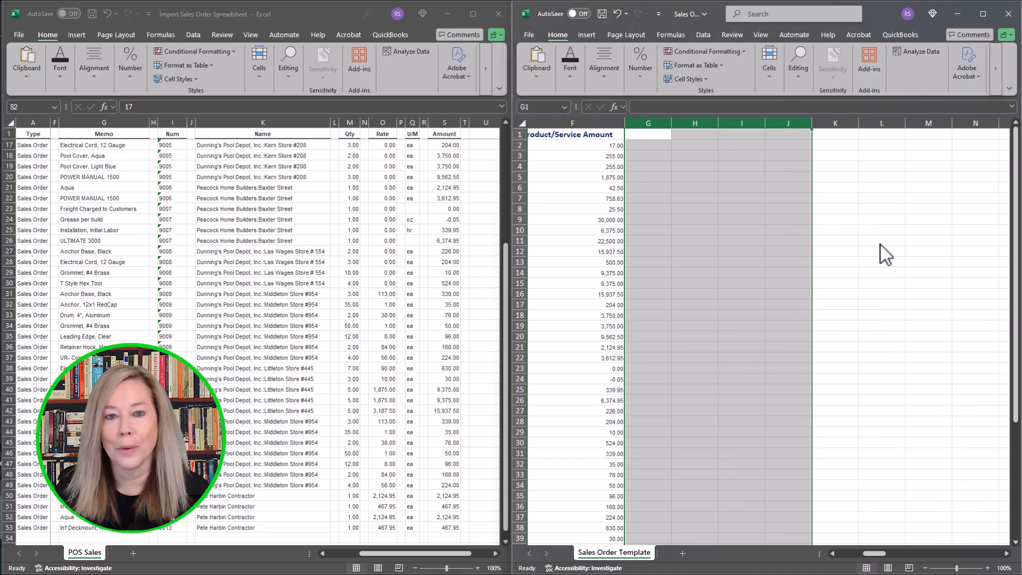
Step: Deselect the cleared columns, return to the start of the template, and save the workbook to this PC as Sales Order
{"action": "left_click", "coordinate": [641, 132]}
{"action": "key", "text": "ctrl+Home"}
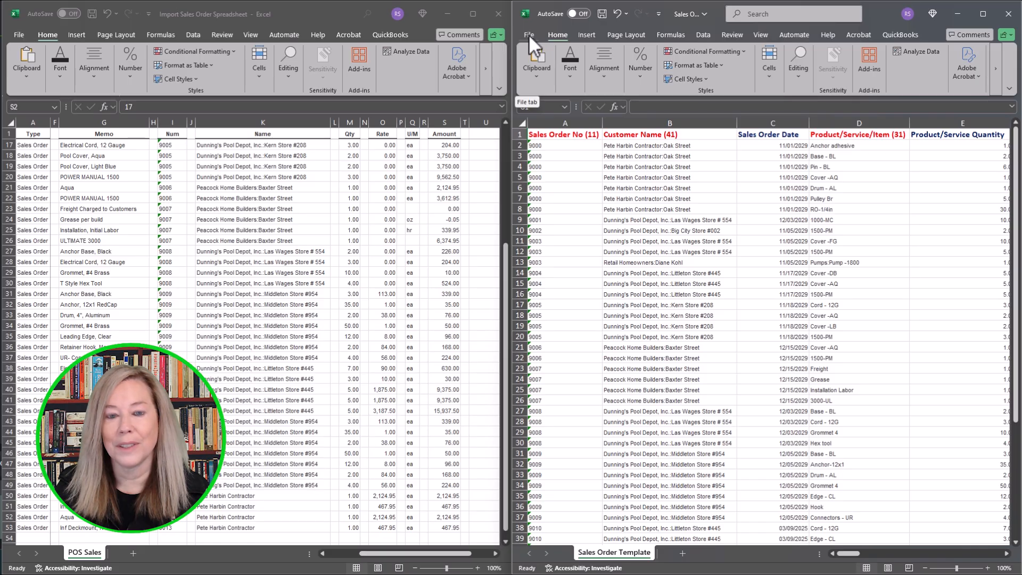
{"action": "left_click", "coordinate": [529, 34]}
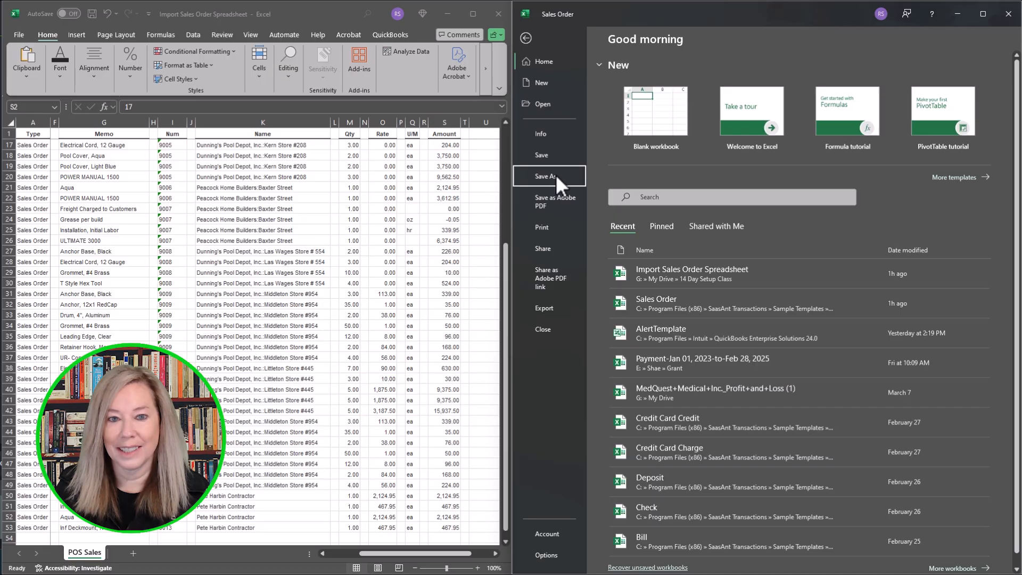
{"action": "left_click", "coordinate": [556, 175]}
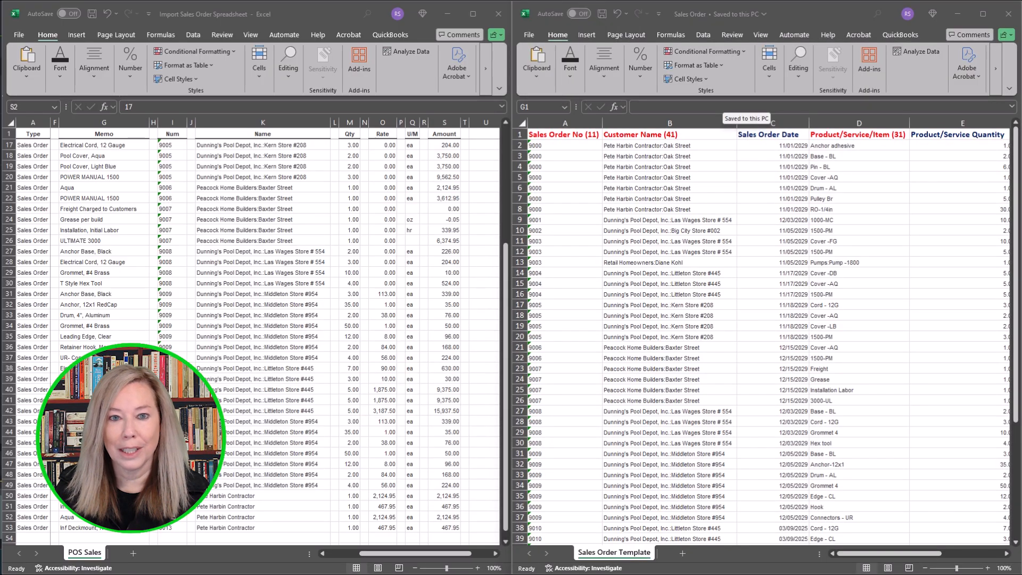
Step: Switch to QuickBooks Enterprise with the sample company file and show its Home page full size
{"action": "left_click_drag", "start_coordinate": [1, 85], "coordinate": [505, 94]}
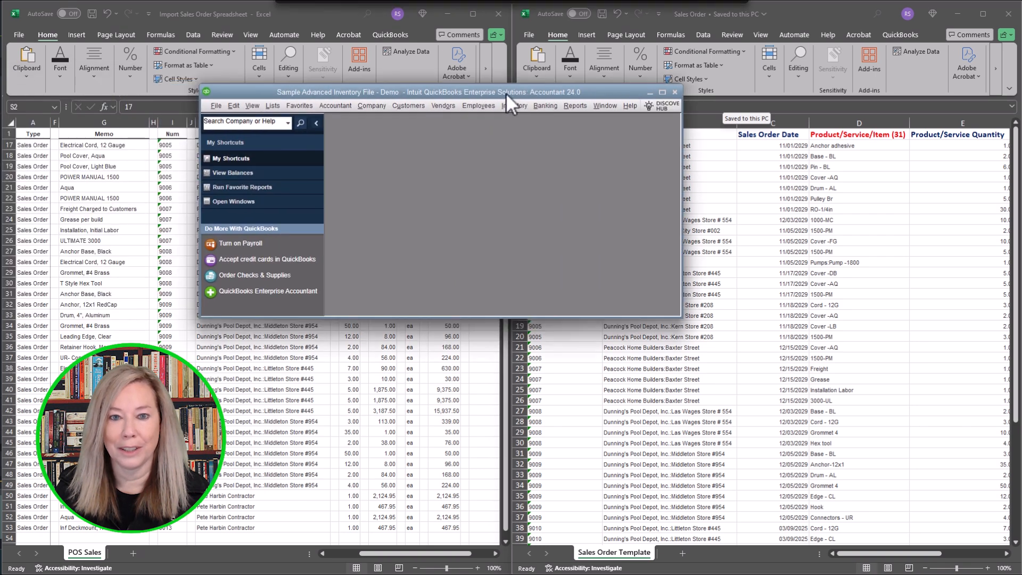
{"action": "left_click", "coordinate": [663, 92]}
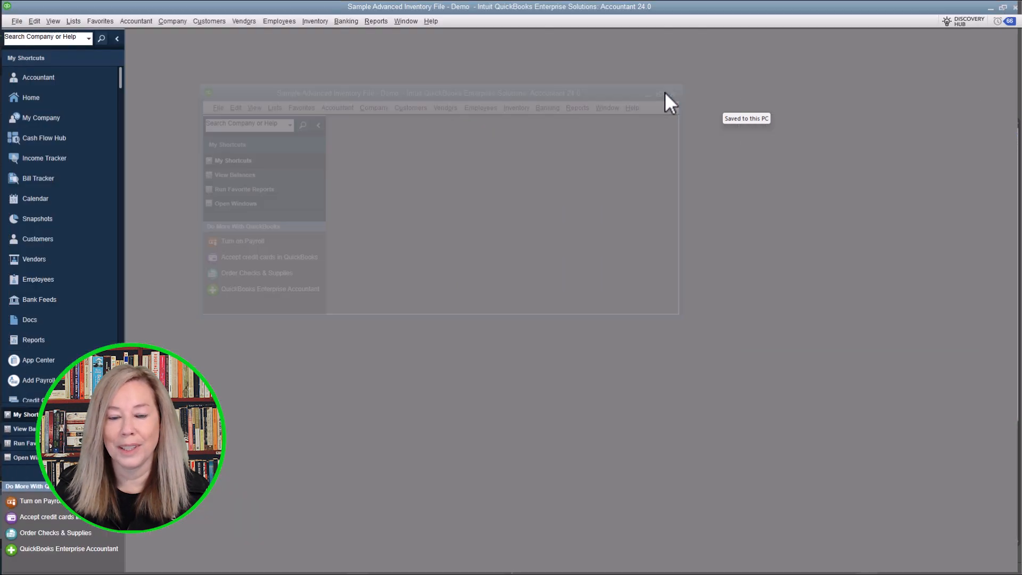
{"action": "left_click", "coordinate": [62, 101]}
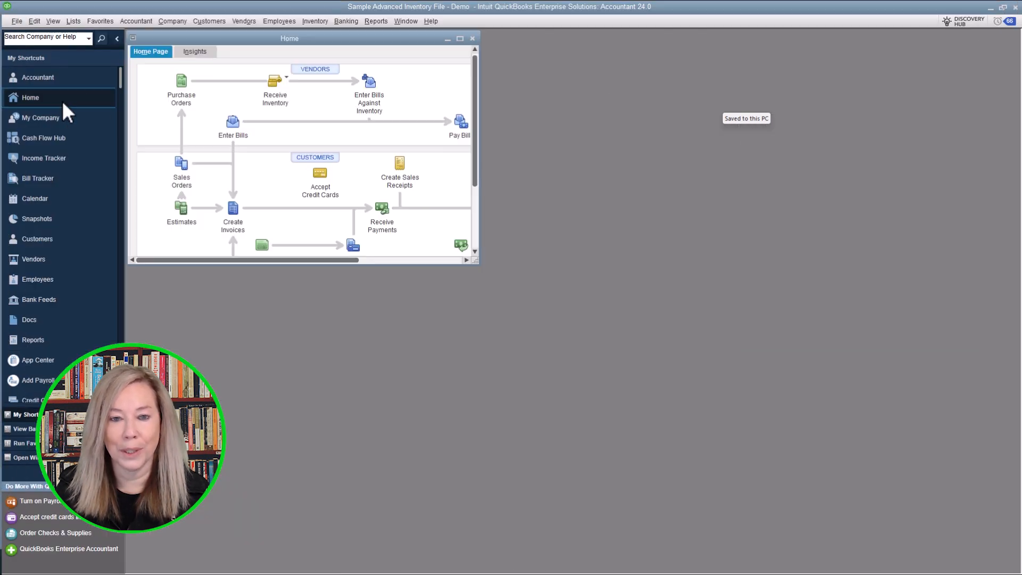
{"action": "left_click", "coordinate": [458, 37]}
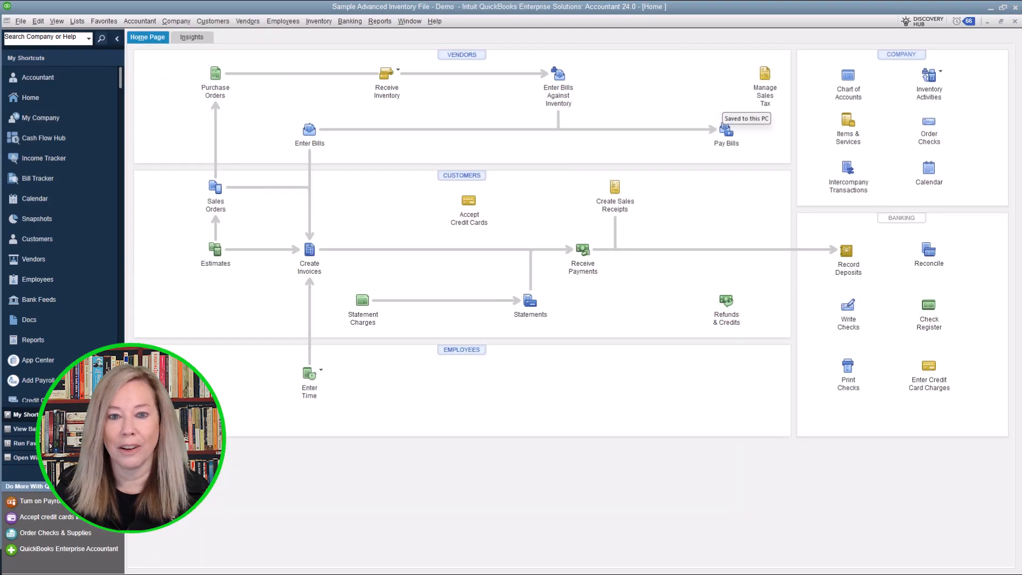
Step: Switch to SaasAnt Transactions and start an import into QuickBooks
{"action": "key", "text": "alt+Tab"}
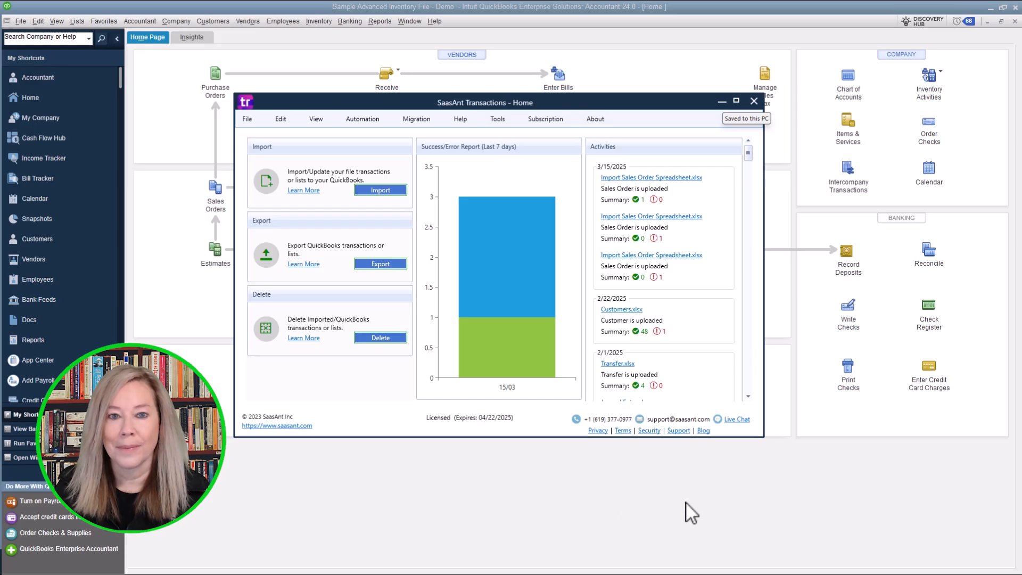
{"action": "left_click_drag", "start_coordinate": [551, 102], "coordinate": [767, 62]}
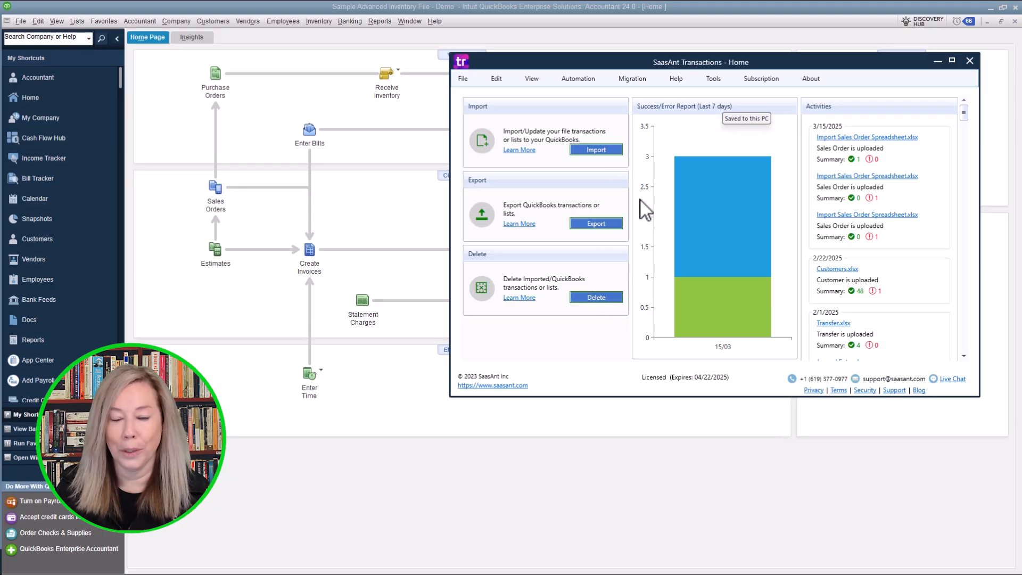
{"action": "left_click", "coordinate": [607, 152]}
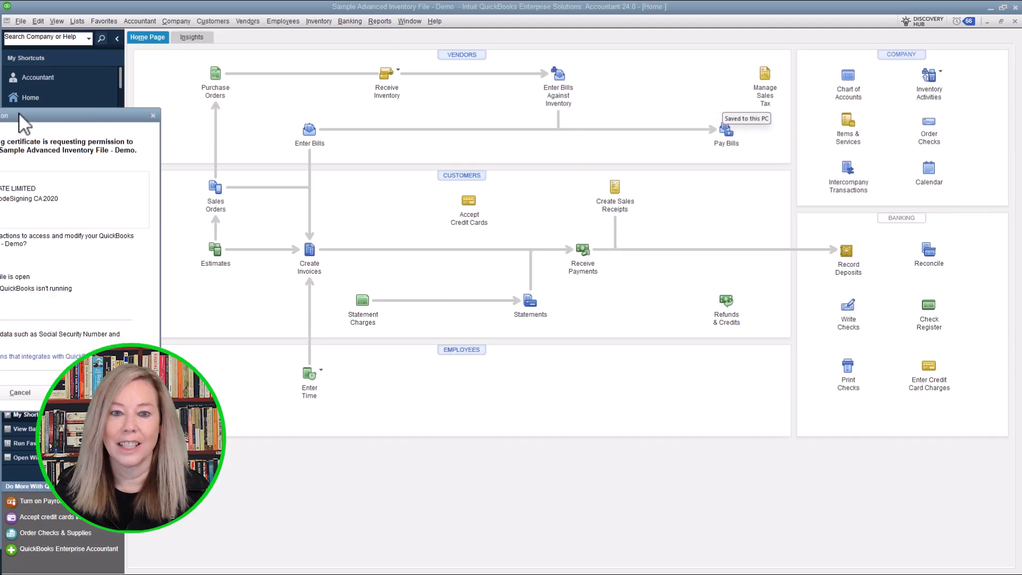
Step: Allow SaasAnt Transactions to access the company file whenever that file is open, and confirm the permission
{"action": "left_click_drag", "start_coordinate": [255, 98], "coordinate": [335, 81]}
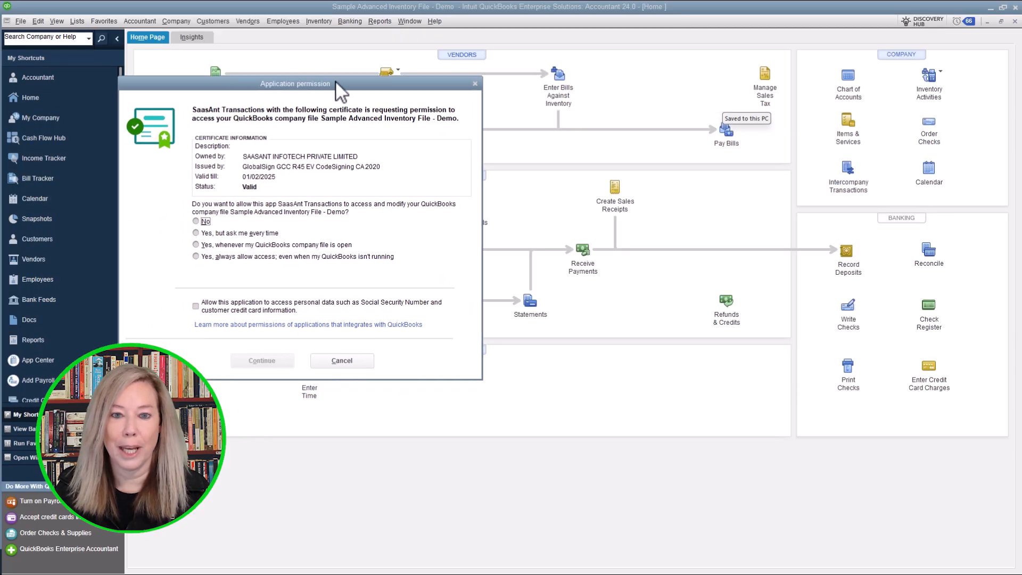
{"action": "left_click", "coordinate": [195, 246]}
{"action": "left_click", "coordinate": [254, 360]}
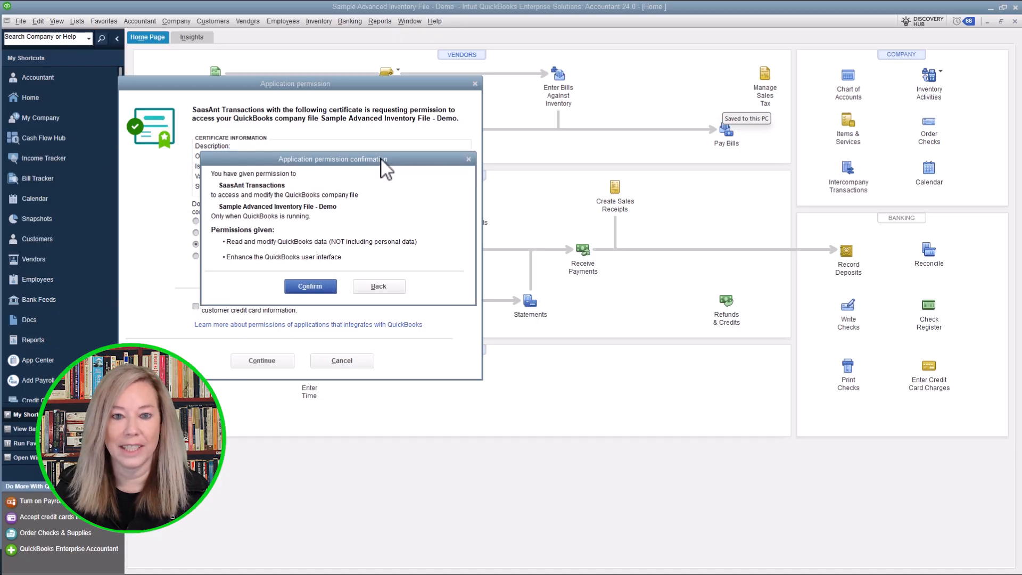
{"action": "left_click", "coordinate": [330, 284]}
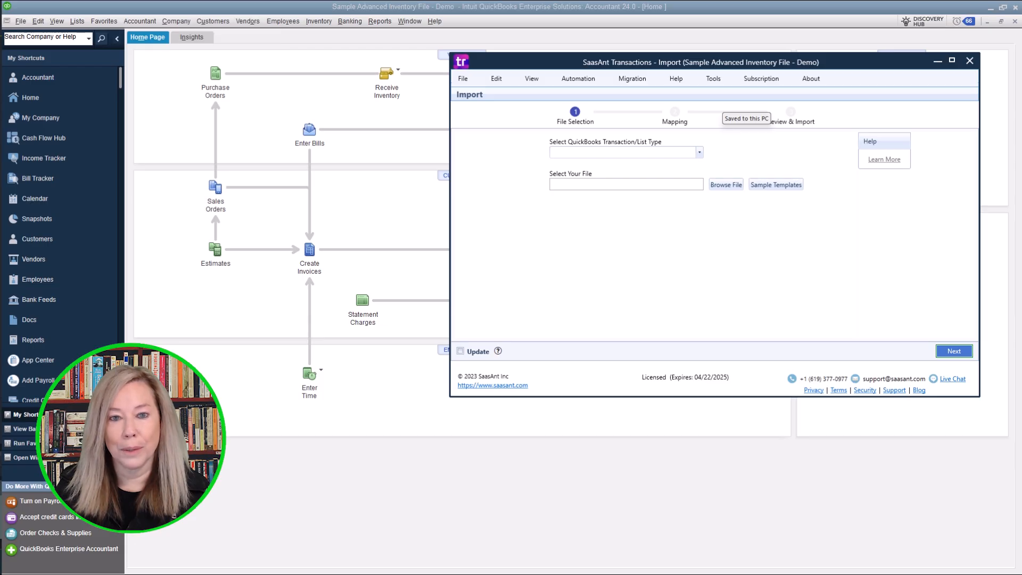
Step: Set the QuickBooks transaction type for the import to Sales Order
{"action": "left_click", "coordinate": [701, 153]}
{"action": "left_click", "coordinate": [701, 152]}
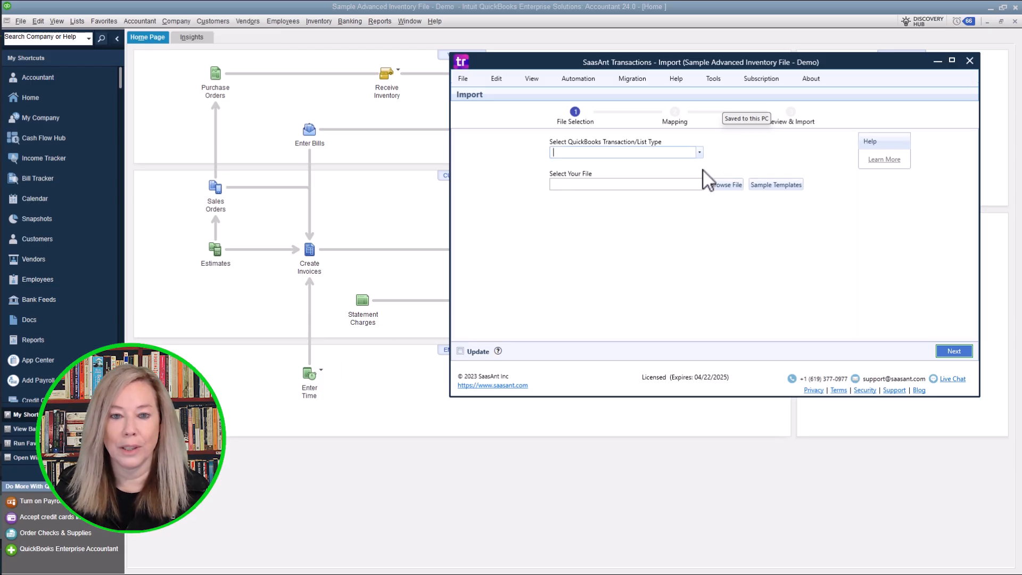
{"action": "left_click", "coordinate": [642, 185]}
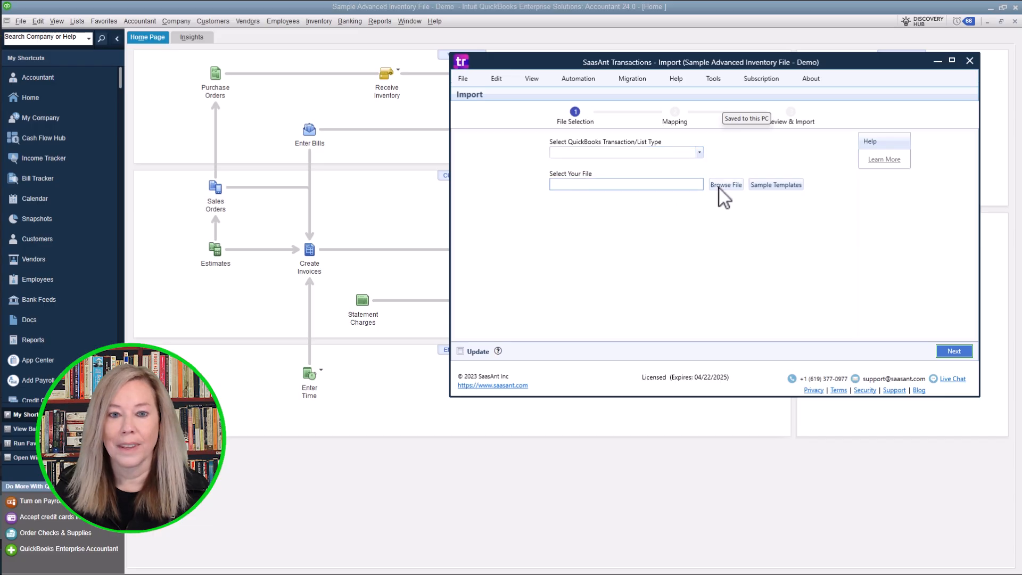
{"action": "left_click", "coordinate": [701, 153]}
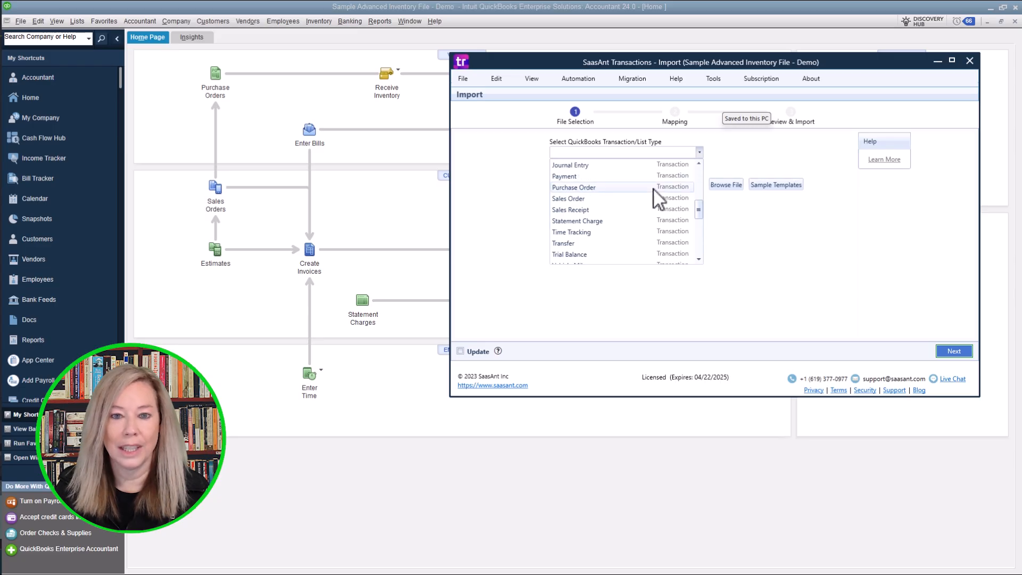
{"action": "left_click", "coordinate": [621, 200]}
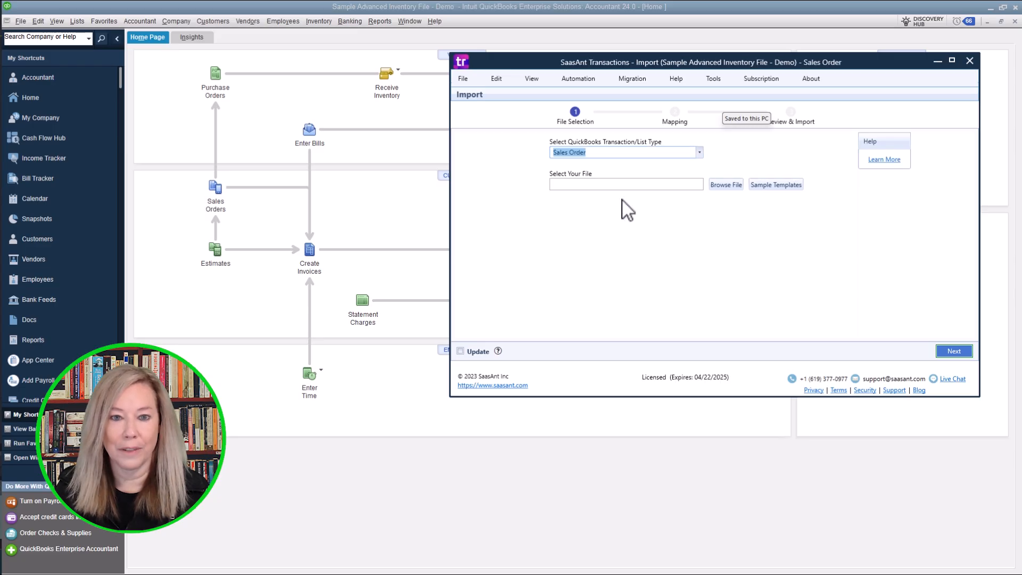
Step: Browse for the import file and search My Drive for "Sales order"
{"action": "left_click", "coordinate": [738, 187]}
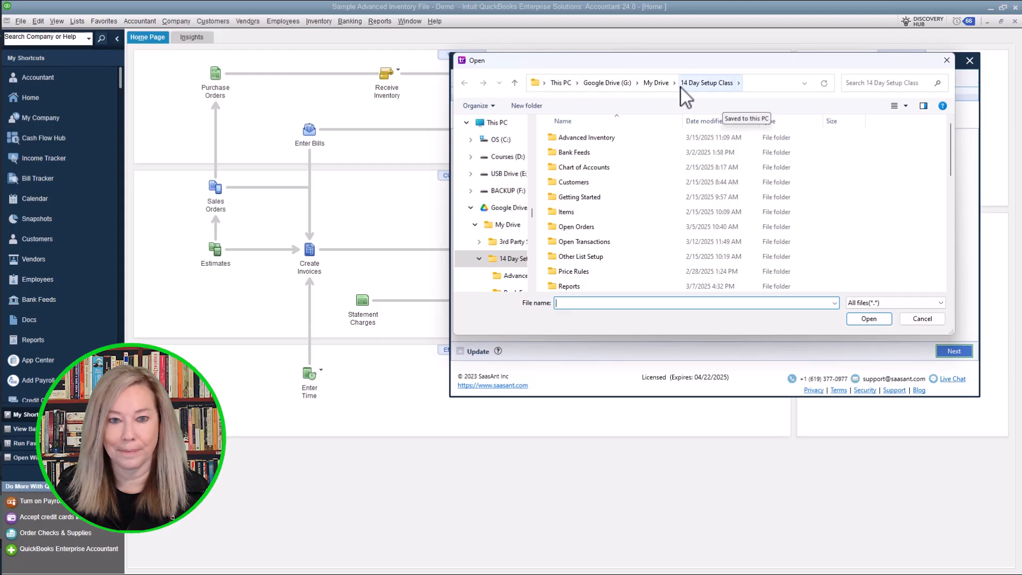
{"action": "left_click", "coordinate": [664, 85]}
{"action": "scroll", "coordinate": [692, 192], "scroll_direction": "down", "scroll_amount": 15}
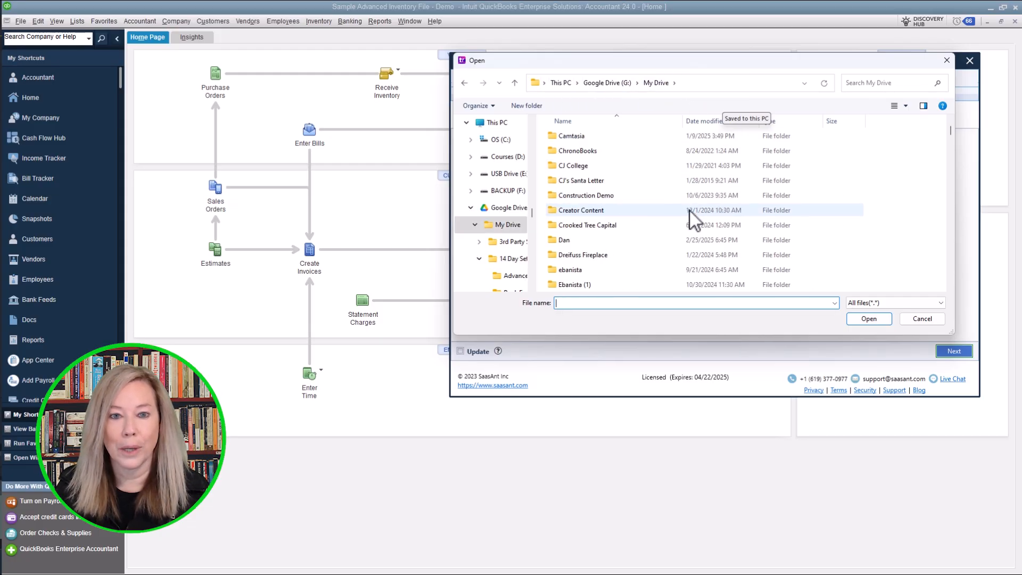
{"action": "left_click", "coordinate": [876, 82]}
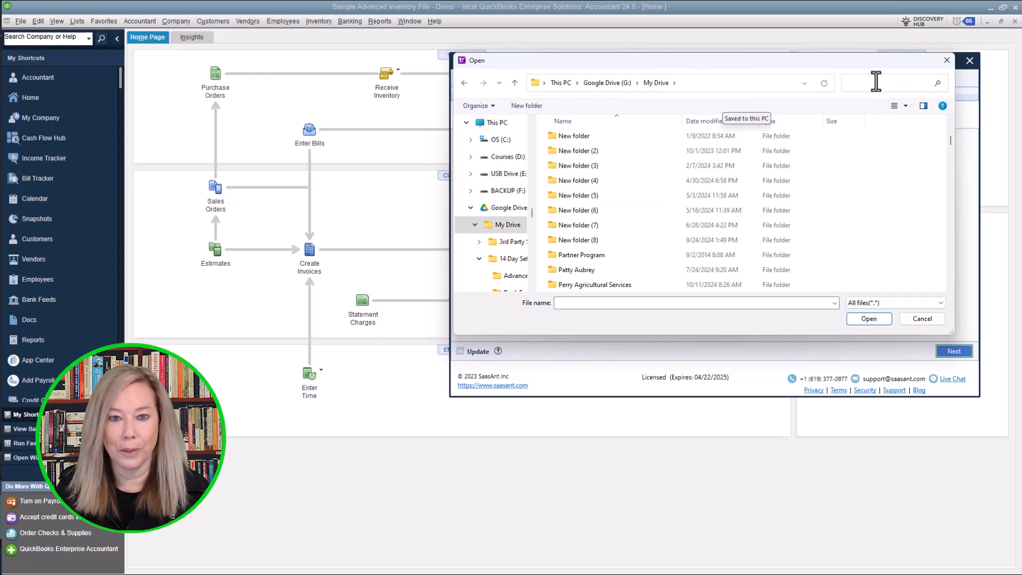
{"action": "type", "text": "Sales"}
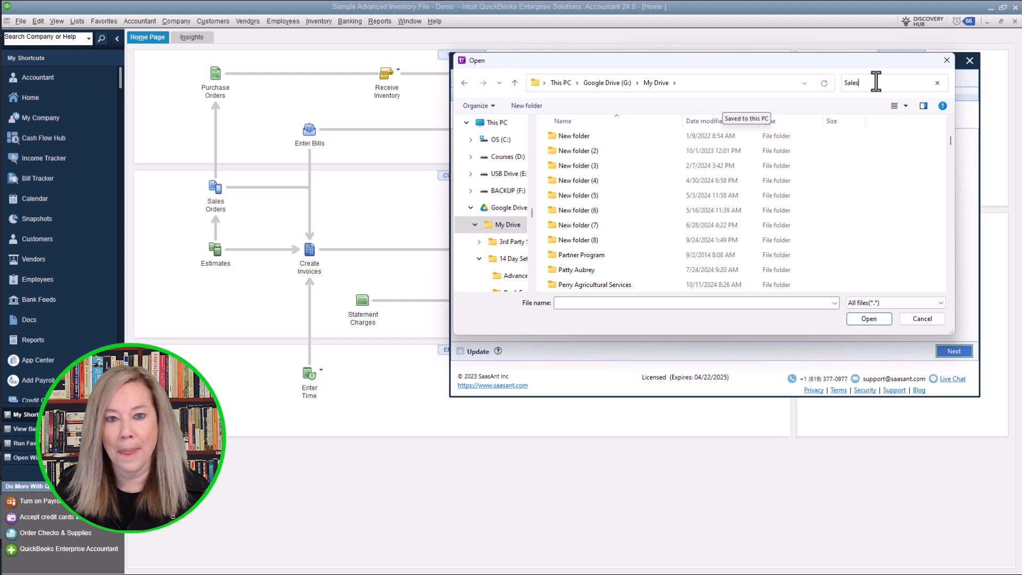
{"action": "type", "text": " order"}
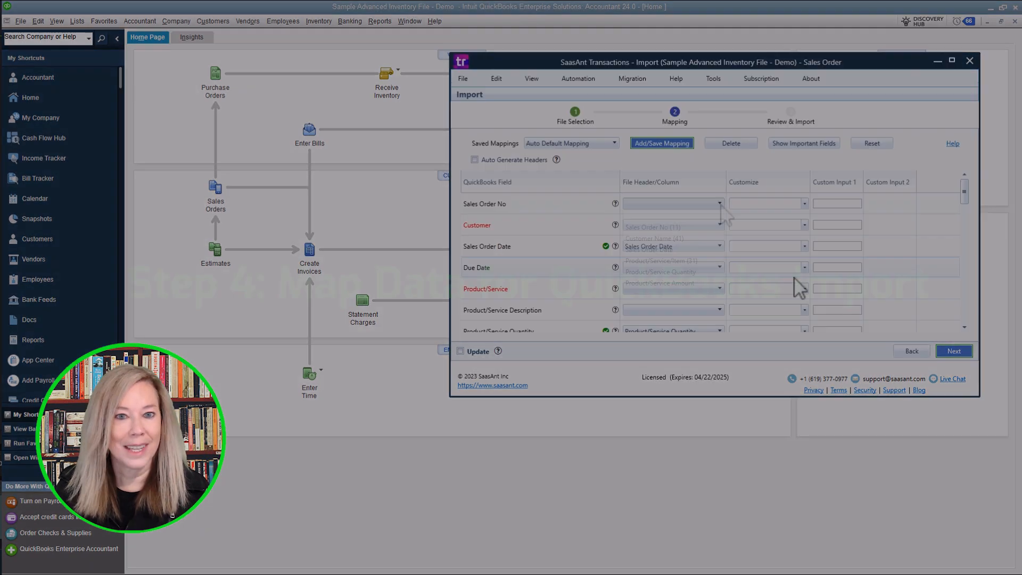
Step: Map the Sales Order No field to the file column Sales Order No (11)
{"action": "left_click", "coordinate": [720, 204]}
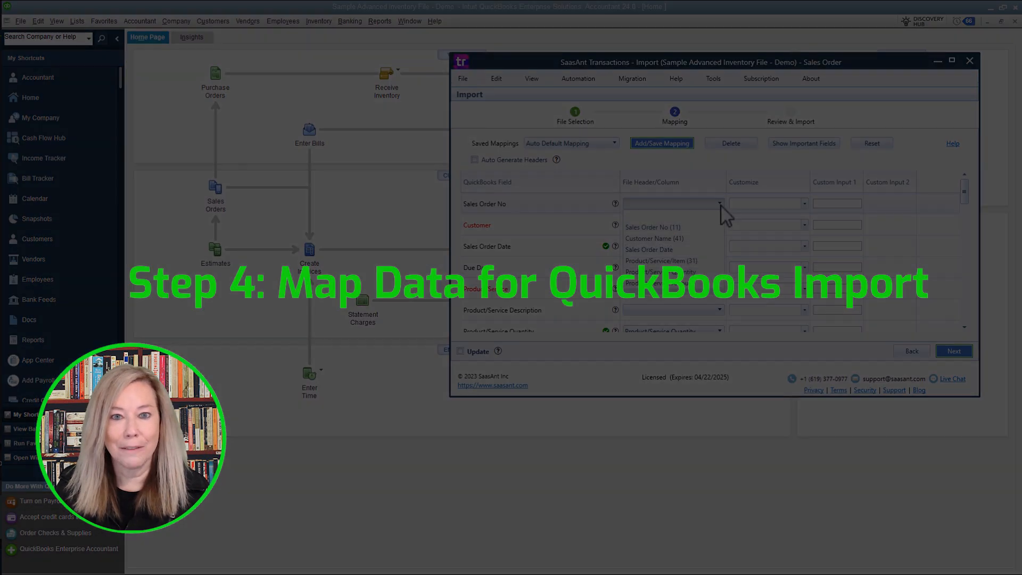
{"action": "left_click", "coordinate": [689, 228]}
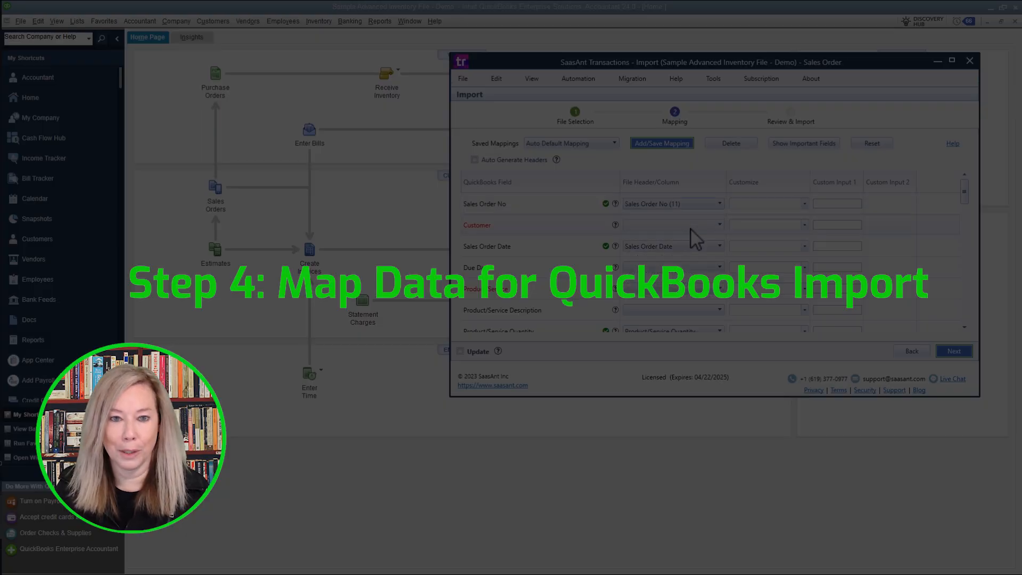
{"action": "left_click", "coordinate": [723, 225]}
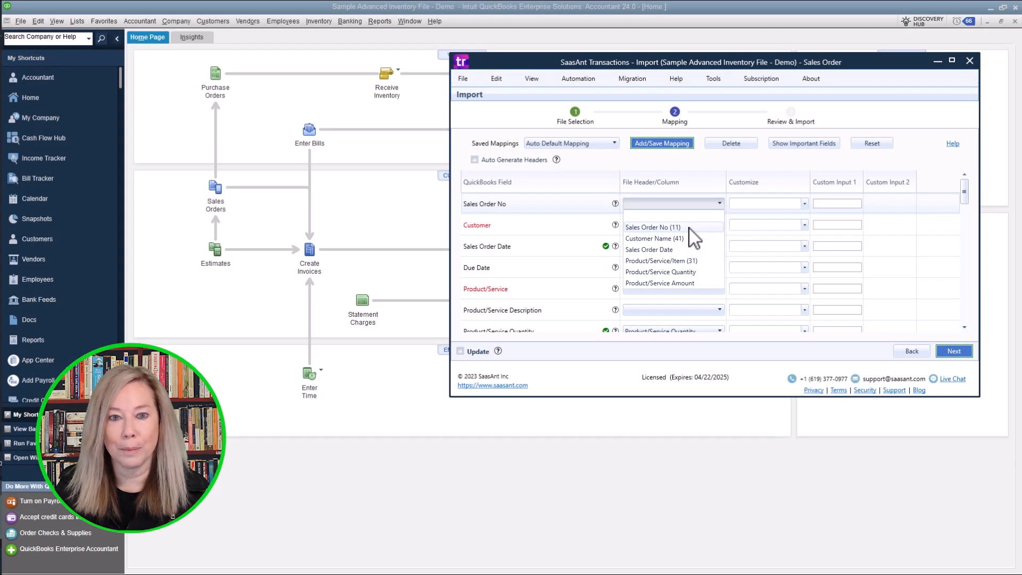
{"action": "left_click", "coordinate": [689, 229]}
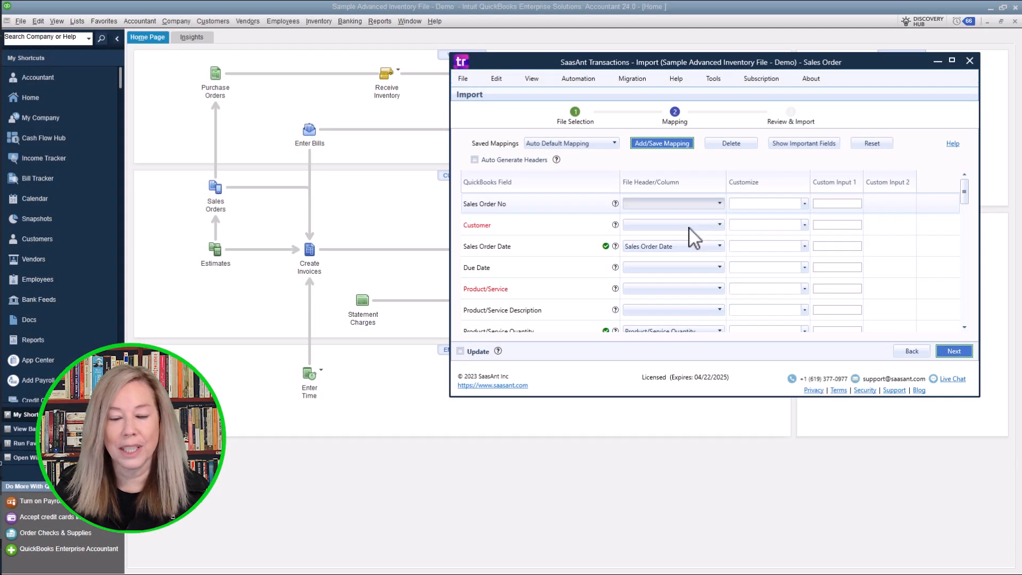
Step: Map Customer to the Customer Name (41) column and Product/Service to the Product/Service/Item (31) column
{"action": "left_click", "coordinate": [723, 225]}
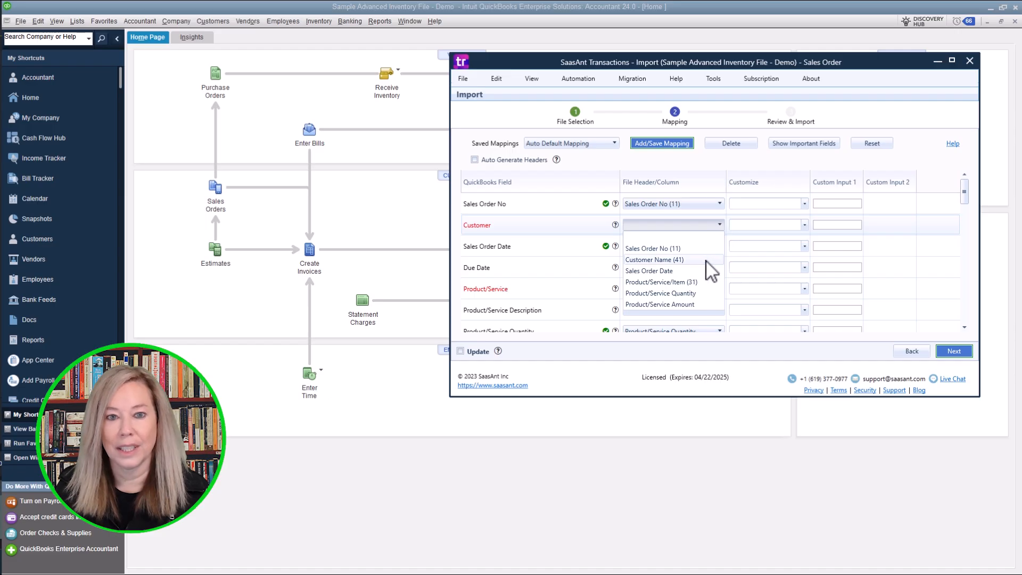
{"action": "left_click", "coordinate": [707, 261]}
{"action": "scroll", "coordinate": [680, 278], "scroll_direction": "down", "scroll_amount": 1}
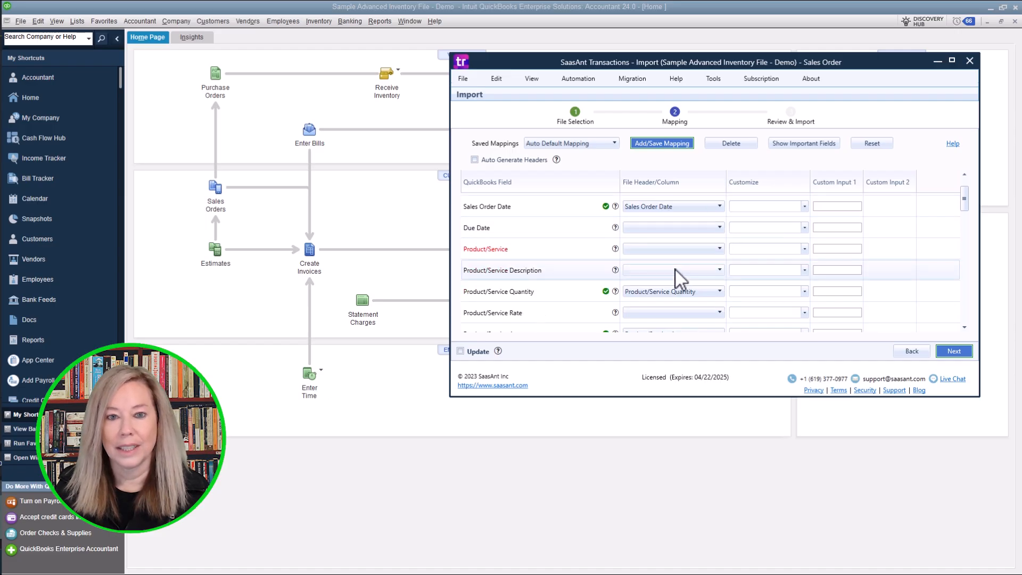
{"action": "left_click", "coordinate": [720, 249]}
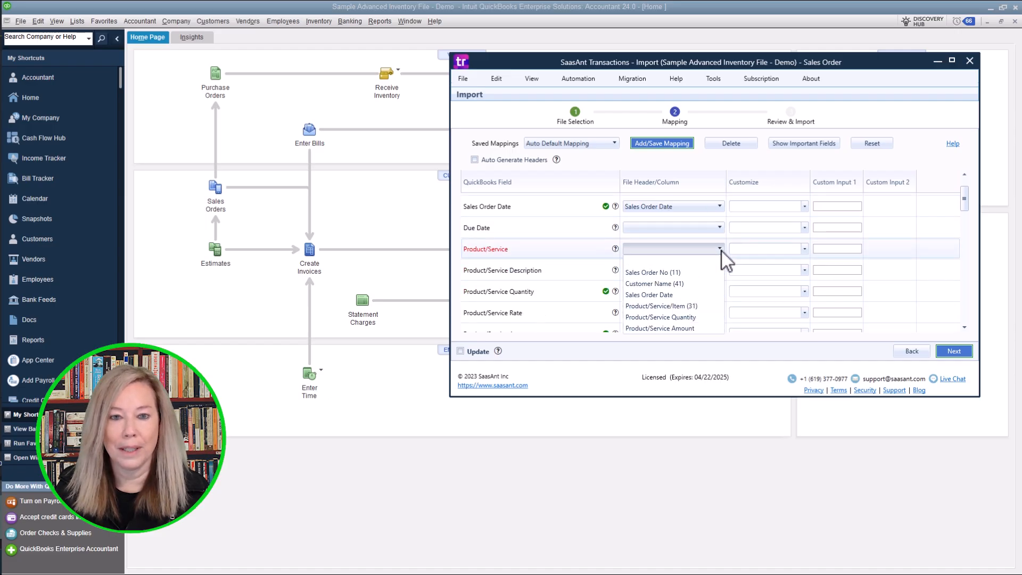
{"action": "left_click", "coordinate": [697, 309]}
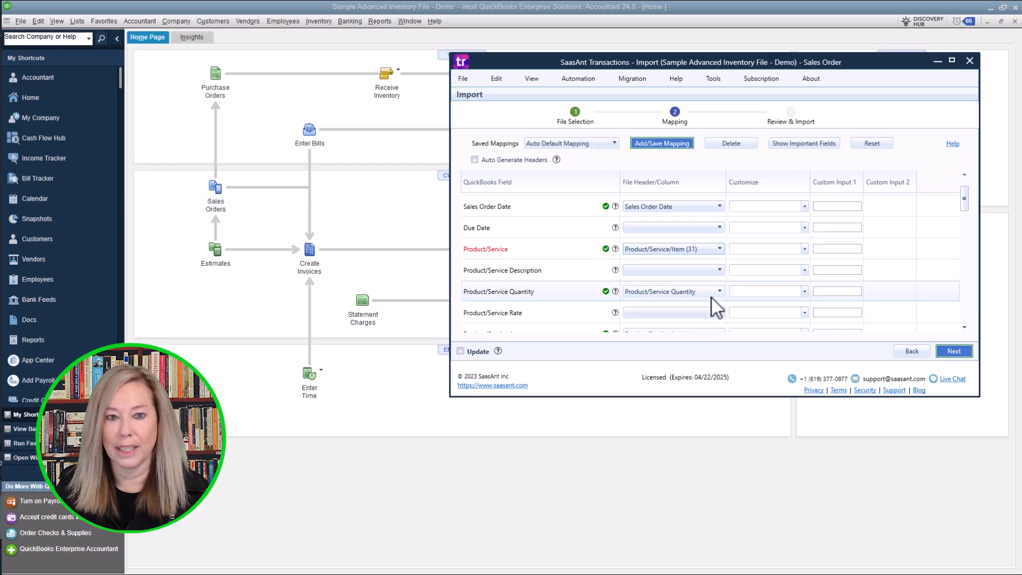
Step: Check the remaining QuickBooks field mappings, from Product/Service Quantity through to the Template field
{"action": "scroll", "coordinate": [712, 298], "scroll_direction": "down", "scroll_amount": 1}
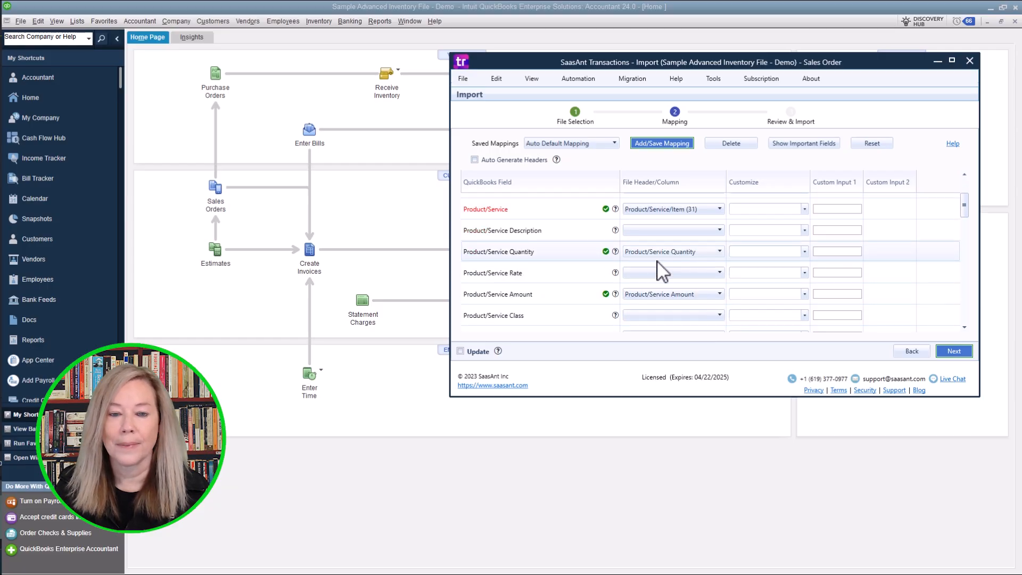
{"action": "scroll", "coordinate": [721, 278], "scroll_direction": "down", "scroll_amount": 1}
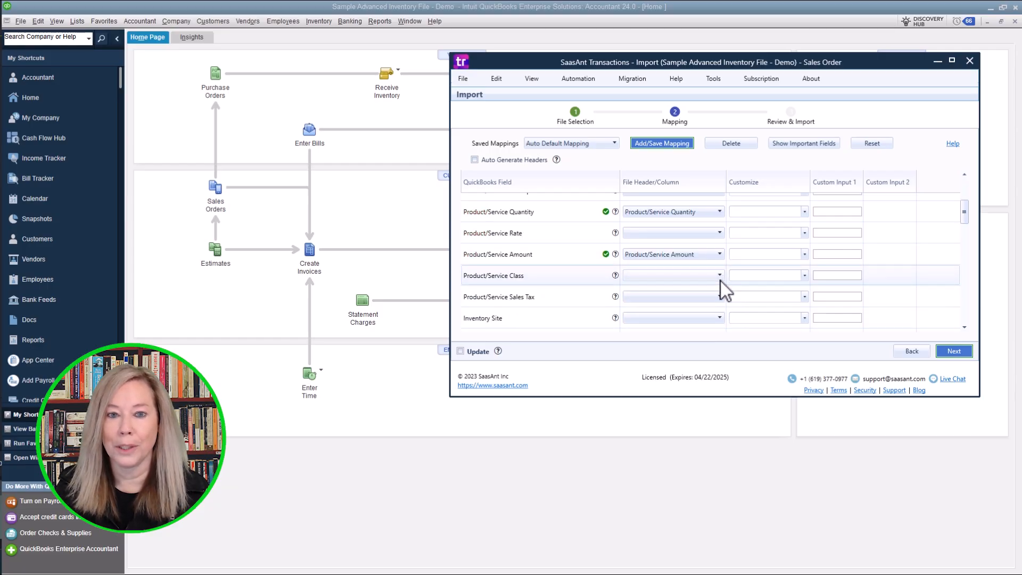
{"action": "scroll", "coordinate": [721, 281], "scroll_direction": "down", "scroll_amount": 3}
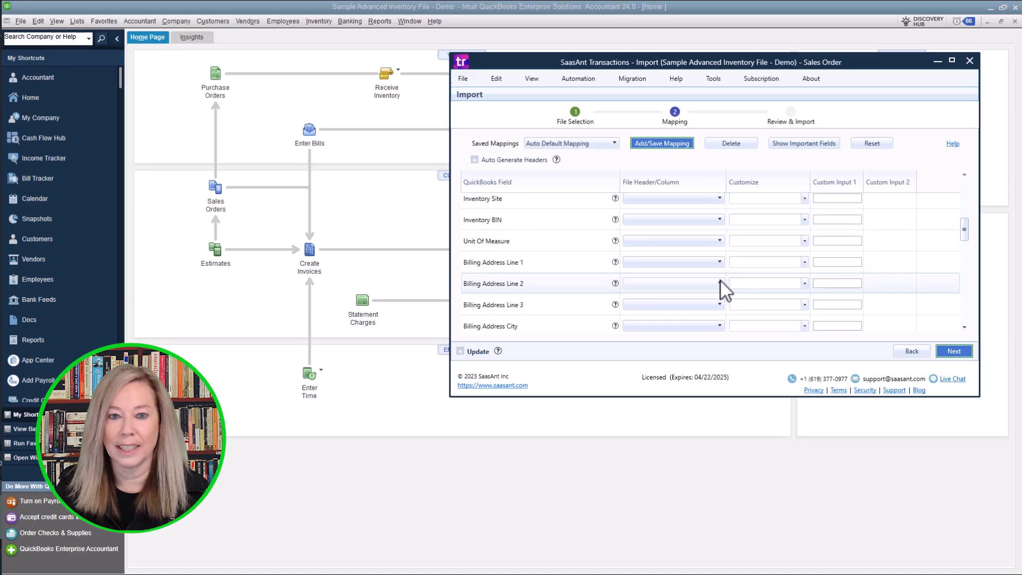
{"action": "scroll", "coordinate": [721, 281], "scroll_direction": "down", "scroll_amount": 8}
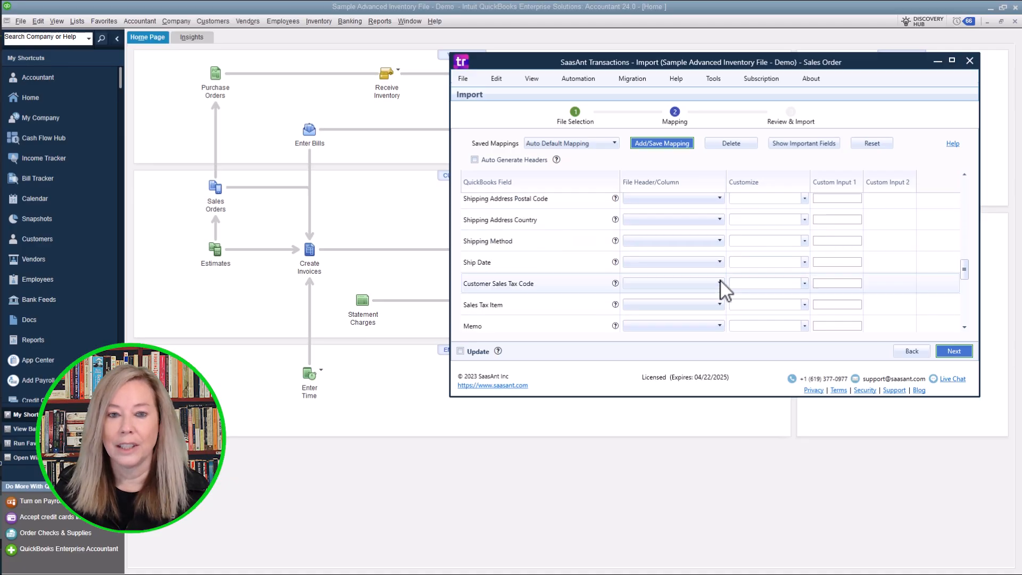
{"action": "scroll", "coordinate": [721, 282], "scroll_direction": "down", "scroll_amount": 3}
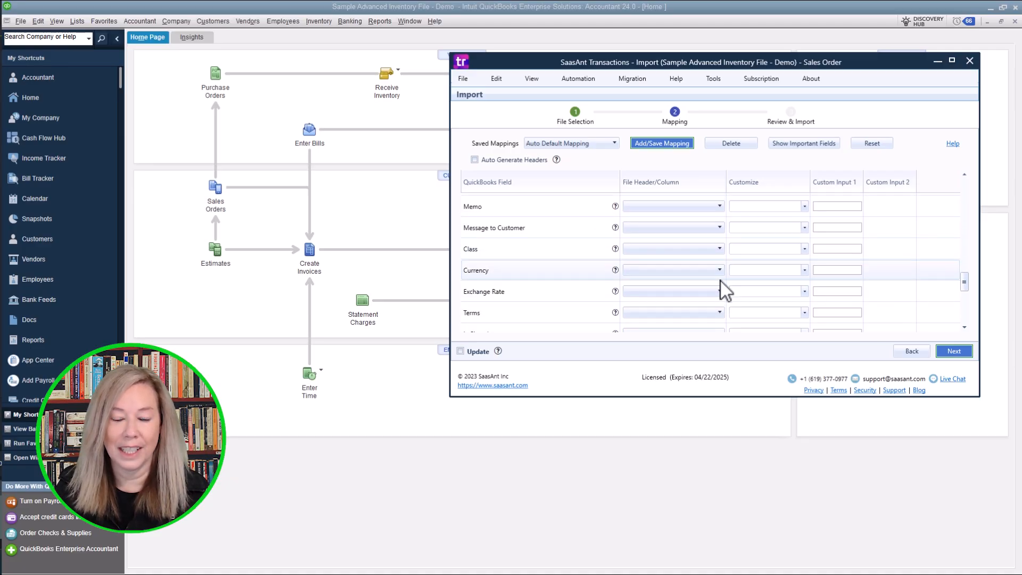
{"action": "scroll", "coordinate": [721, 281], "scroll_direction": "down", "scroll_amount": 4}
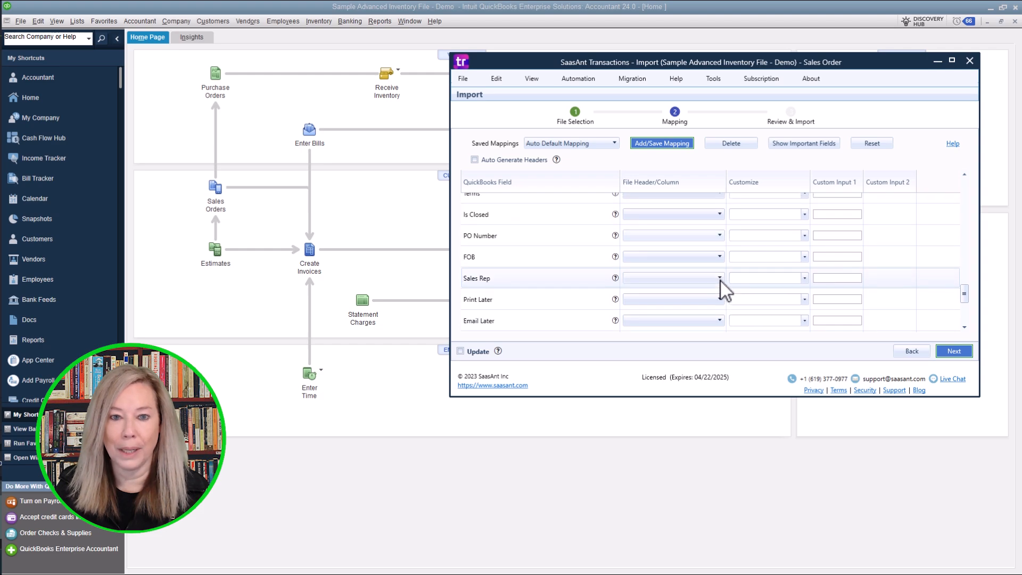
{"action": "scroll", "coordinate": [721, 281], "scroll_direction": "down", "scroll_amount": 2}
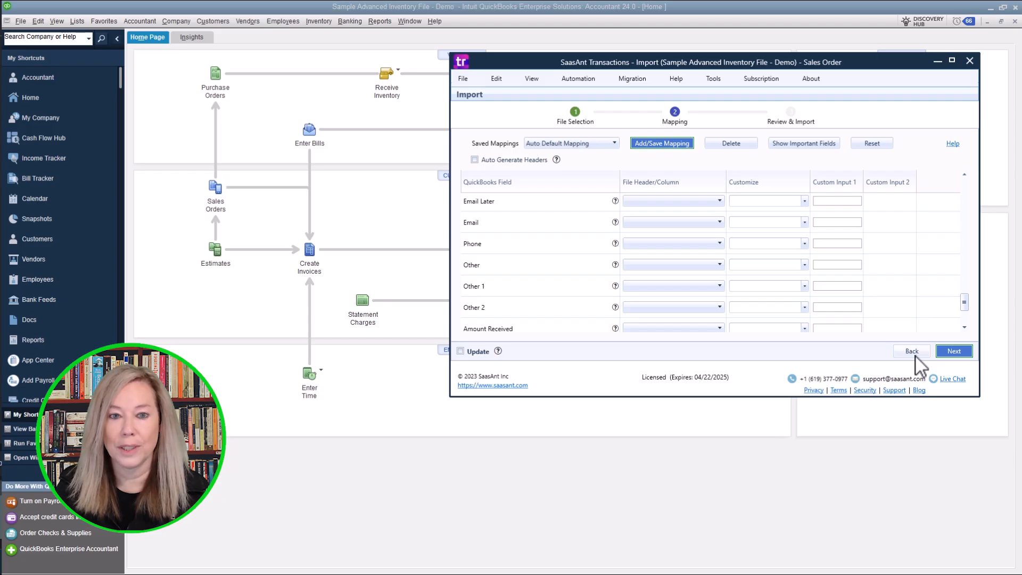
{"action": "scroll", "coordinate": [733, 325], "scroll_direction": "down", "scroll_amount": 1}
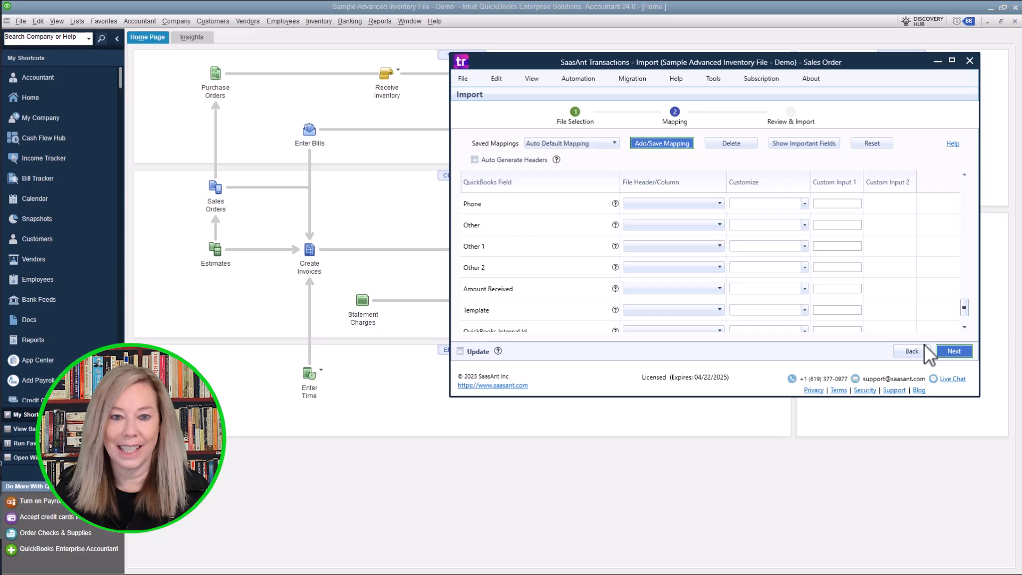
Step: Accept the mapping, continue to the Review & Import stage and look through the sales order rows
{"action": "left_click", "coordinate": [955, 353]}
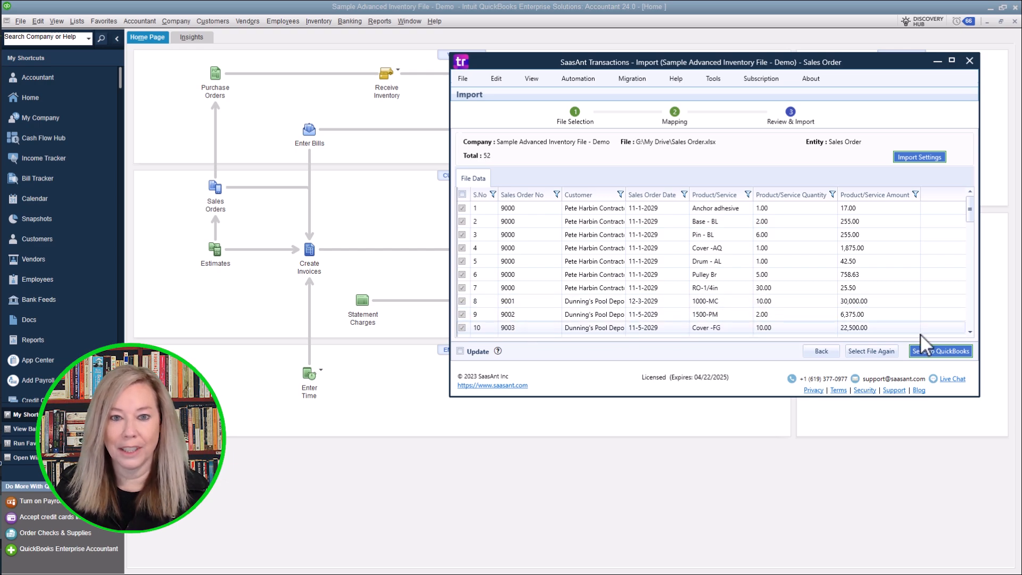
{"action": "scroll", "coordinate": [935, 319], "scroll_direction": "down", "scroll_amount": 5}
{"action": "scroll", "coordinate": [935, 318], "scroll_direction": "down", "scroll_amount": 3}
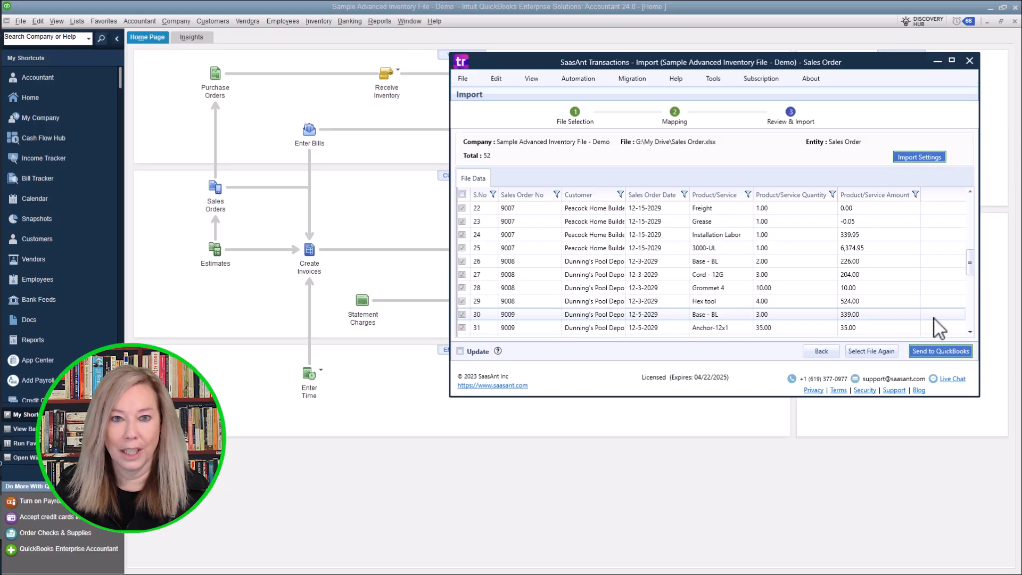
{"action": "scroll", "coordinate": [934, 318], "scroll_direction": "up", "scroll_amount": 8}
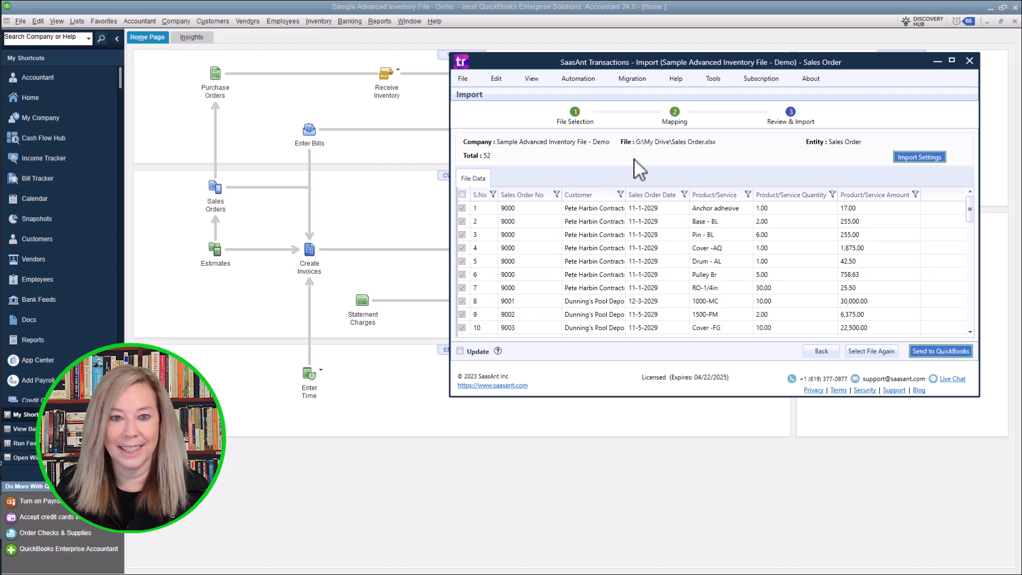
Step: Review the General, Customer/Vendor/Employee and Miscellaneous import settings and save them
{"action": "left_click", "coordinate": [936, 159]}
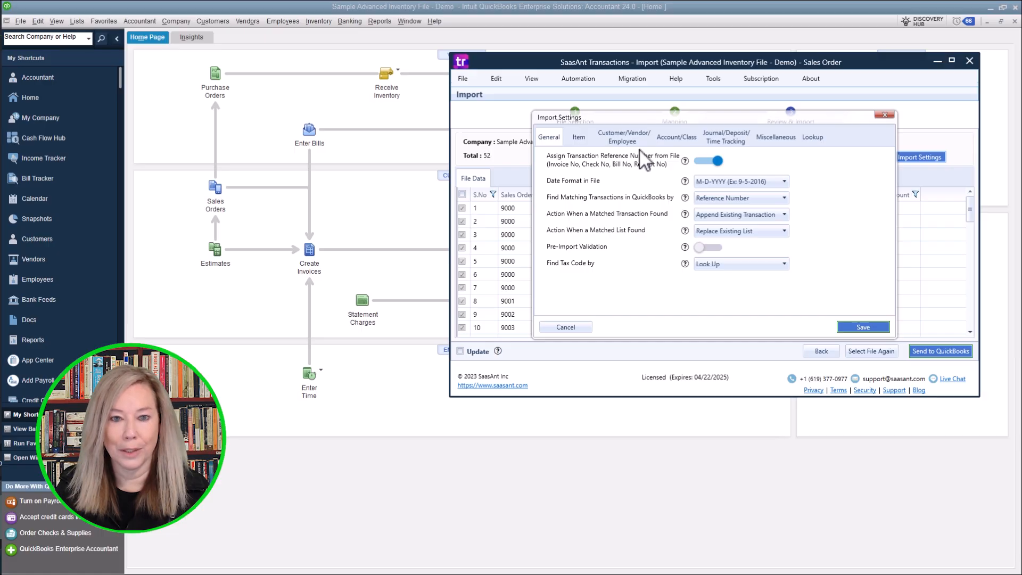
{"action": "left_click", "coordinate": [620, 141]}
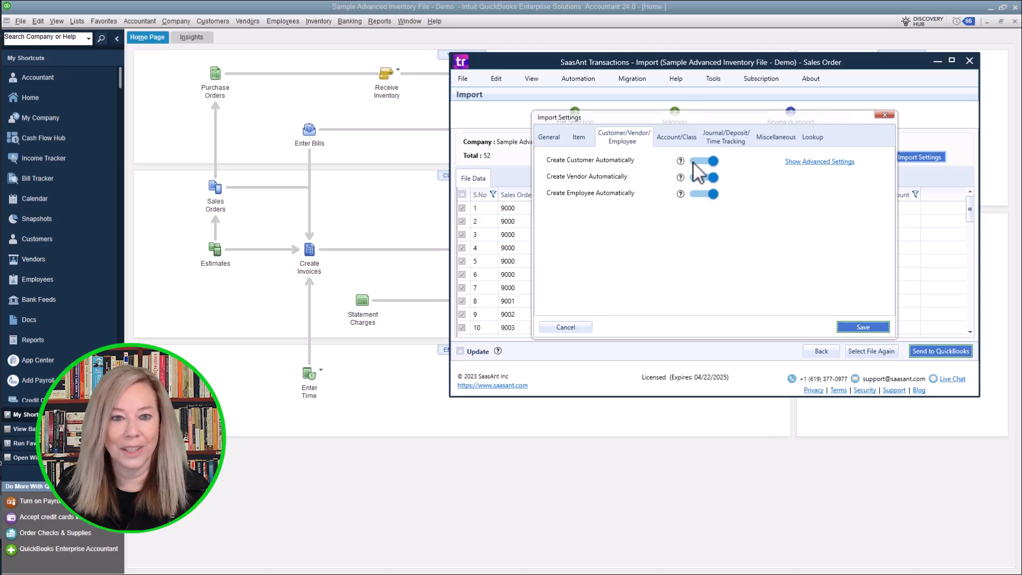
{"action": "left_click", "coordinate": [783, 138]}
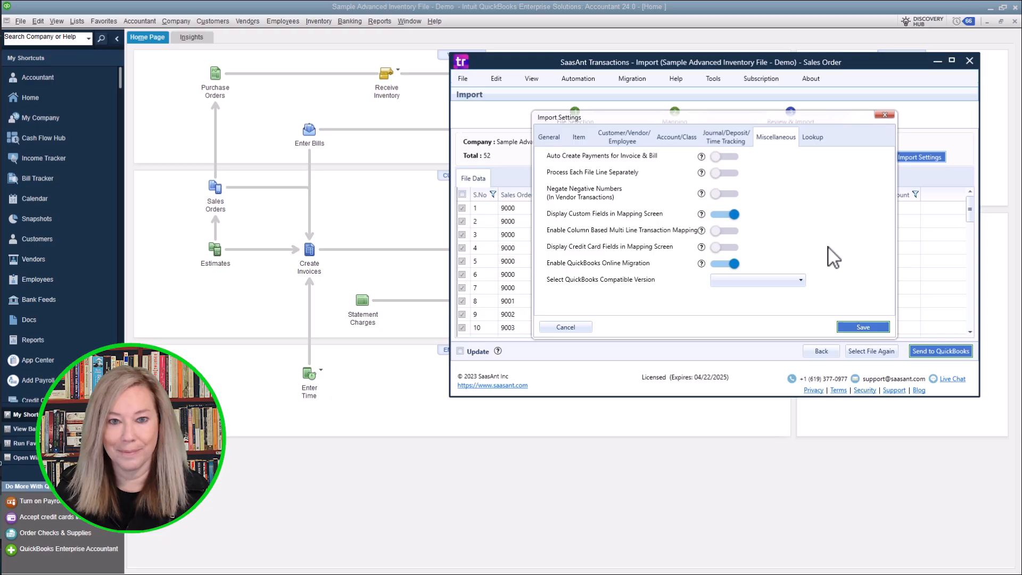
{"action": "left_click", "coordinate": [885, 330]}
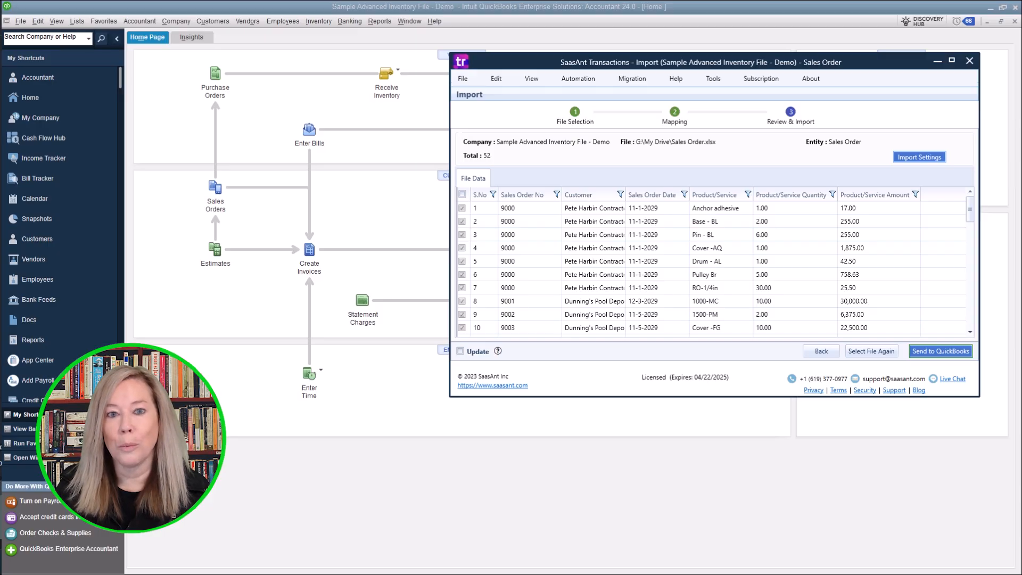
{"action": "left_click", "coordinate": [726, 249]}
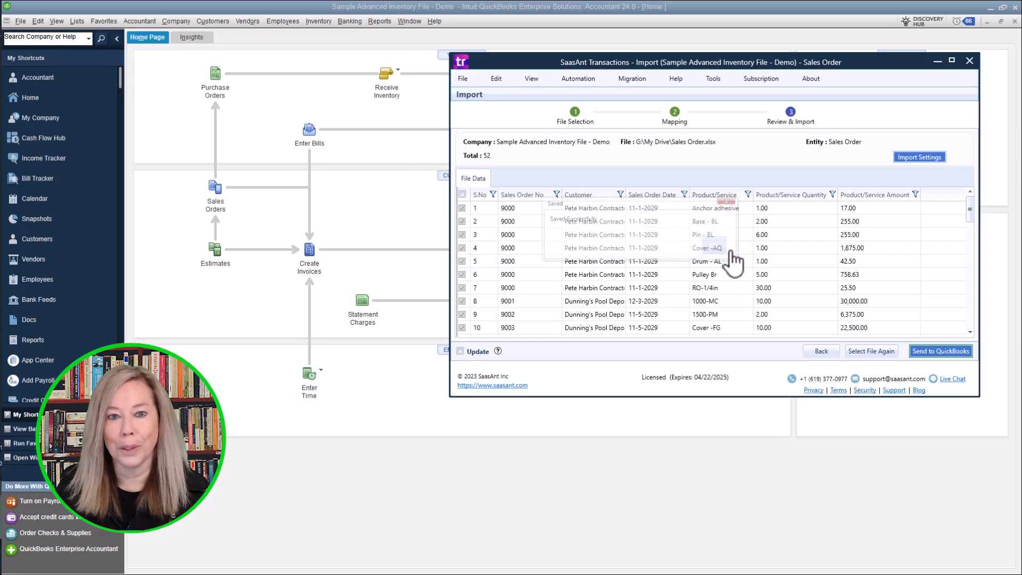
Step: Deselect all rows, select only row 8 with the 1000-MC item, and send it to QuickBooks
{"action": "left_click", "coordinate": [462, 194]}
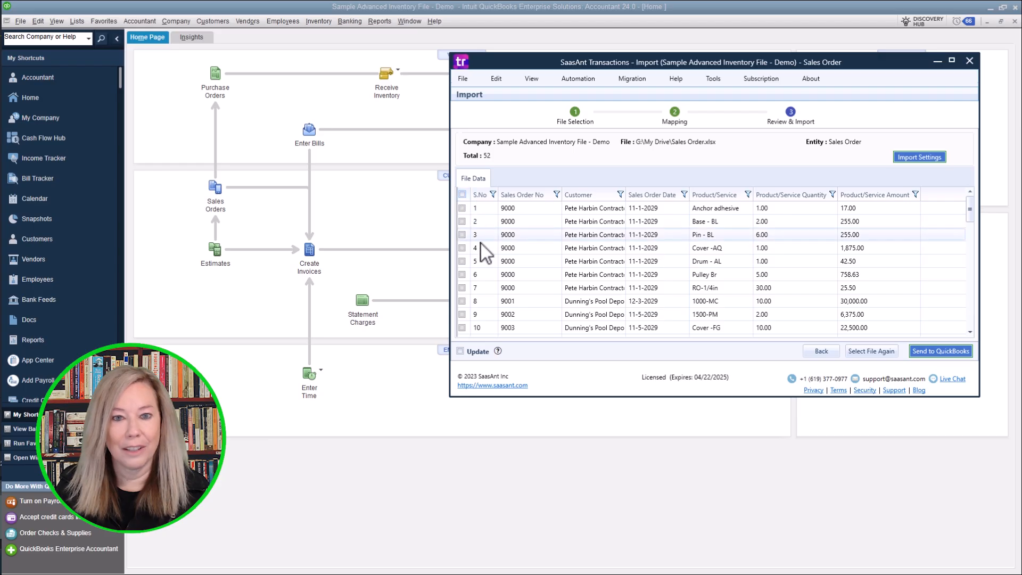
{"action": "left_click", "coordinate": [463, 302]}
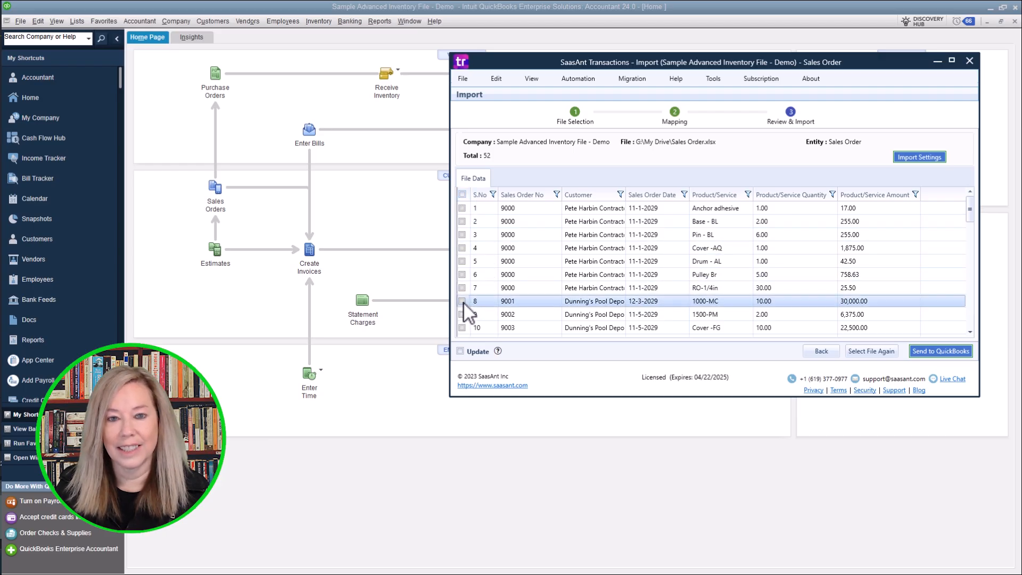
{"action": "left_click", "coordinate": [464, 302]}
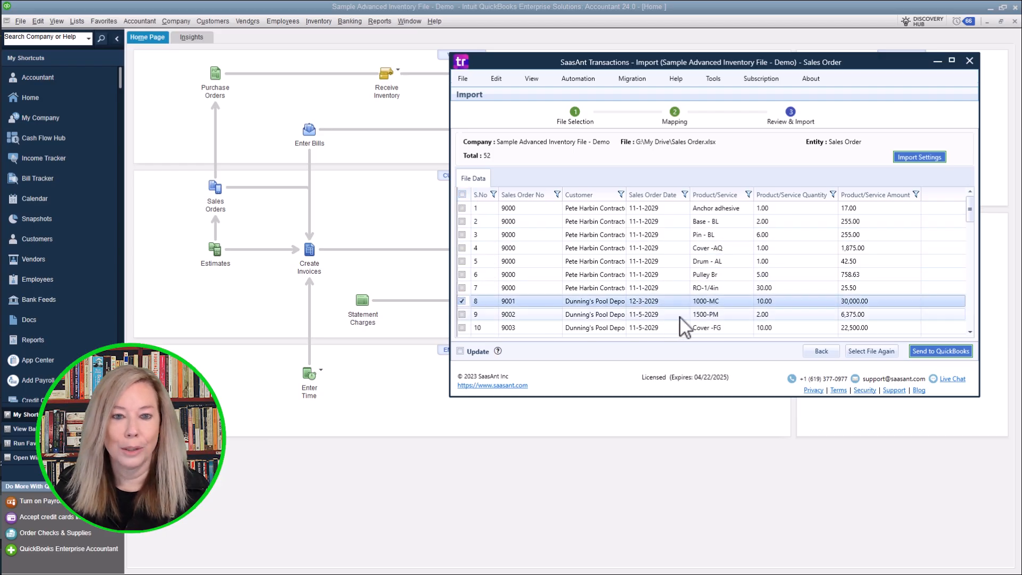
{"action": "left_click", "coordinate": [939, 353]}
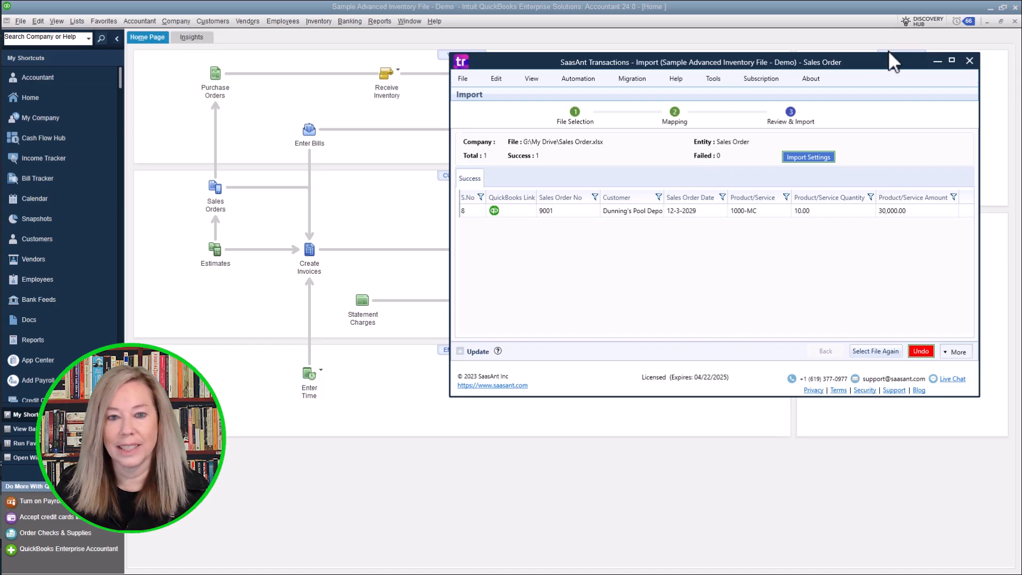
Step: Switch to QuickBooks, open the Sales Orders form and find the imported sales order by its S.O. number
{"action": "left_click", "coordinate": [937, 62]}
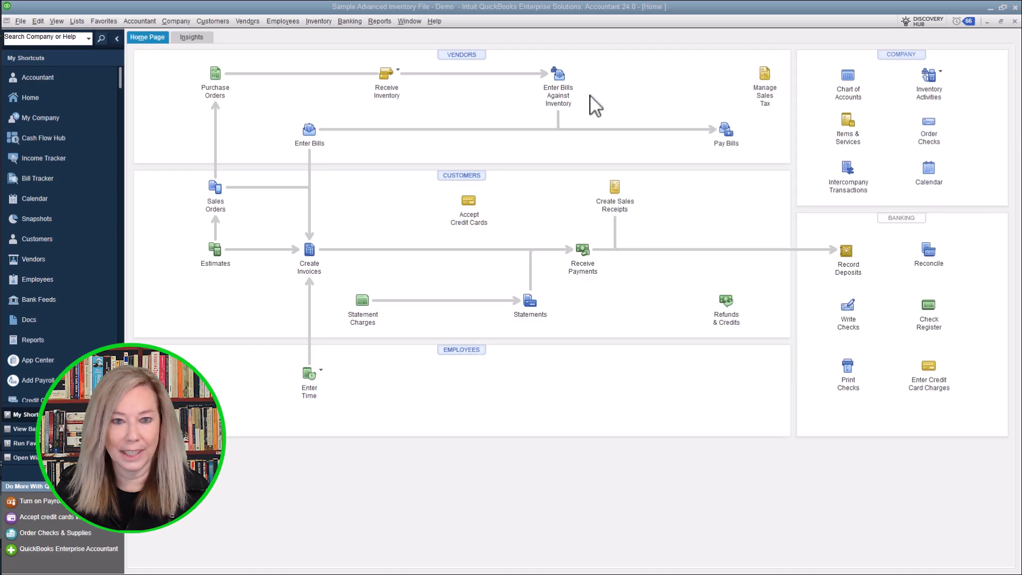
{"action": "left_click", "coordinate": [37, 99]}
{"action": "left_click", "coordinate": [215, 192]}
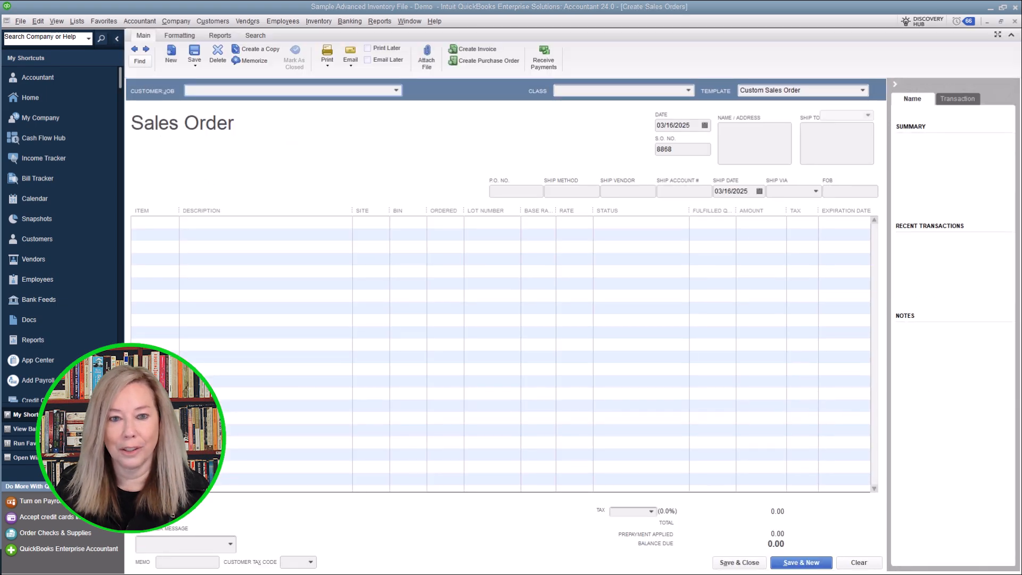
{"action": "left_click_drag", "start_coordinate": [390, 102], "coordinate": [458, 87]}
{"action": "left_click", "coordinate": [299, 176]}
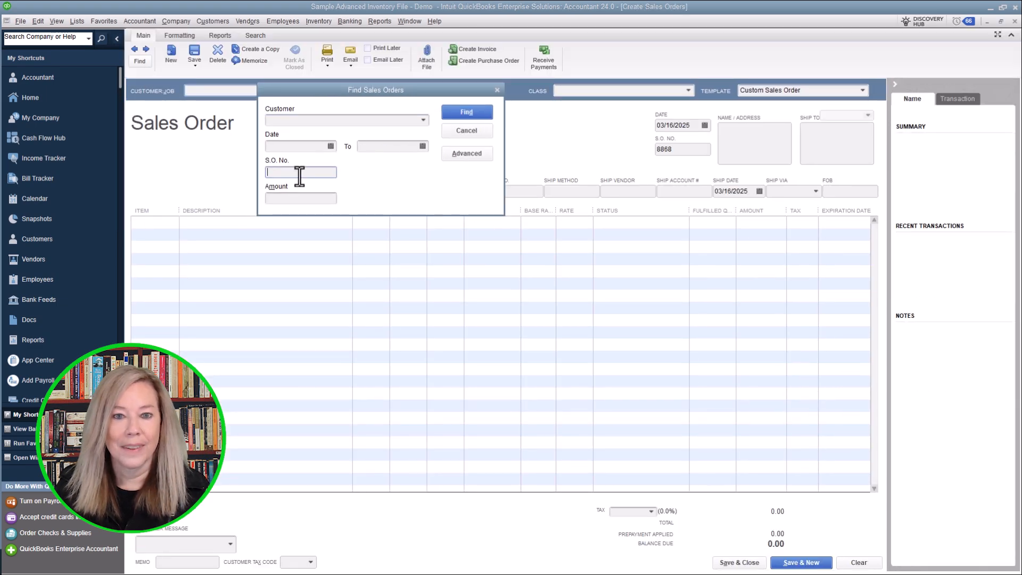
{"action": "type", "text": "9001"}
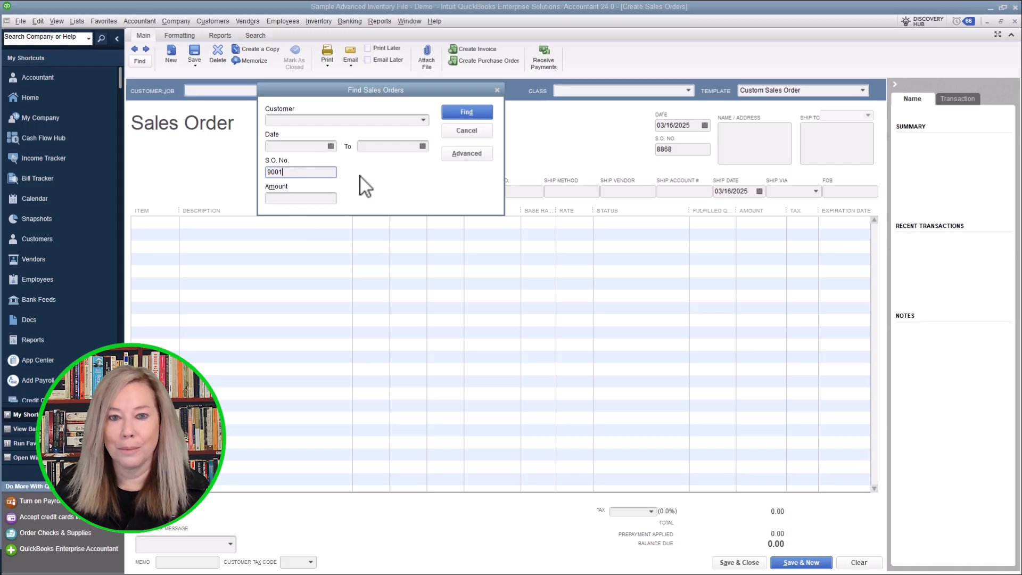
{"action": "key", "text": "Return"}
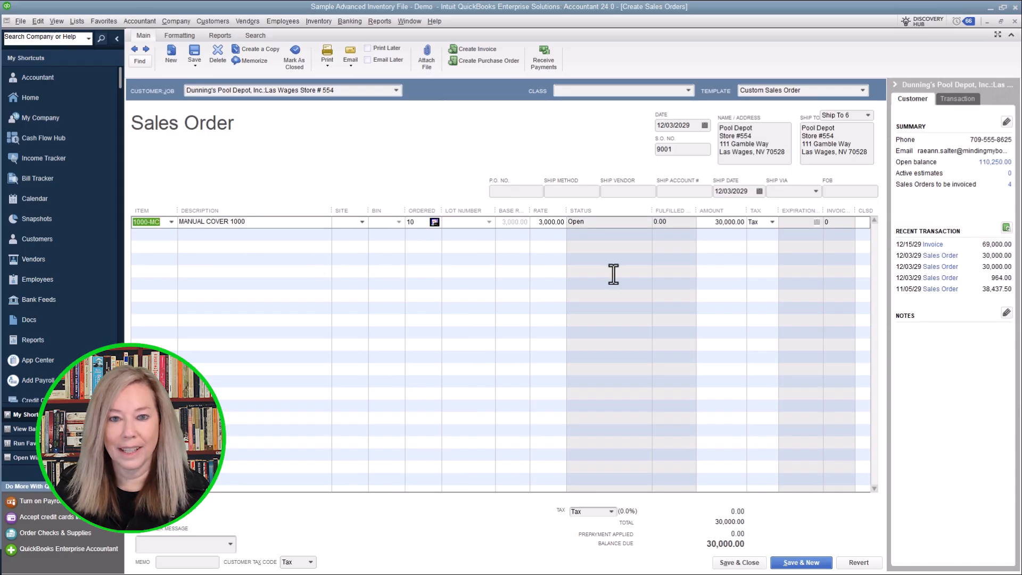
Step: Close the sales order, recording its changes and accepting the future transaction date
{"action": "left_click", "coordinate": [1015, 22]}
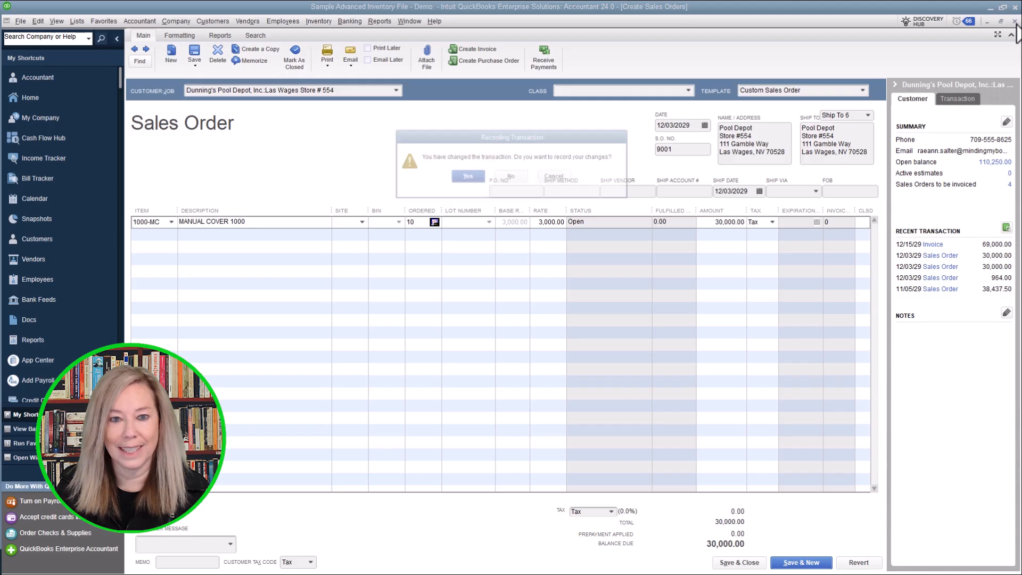
{"action": "key", "text": "Return"}
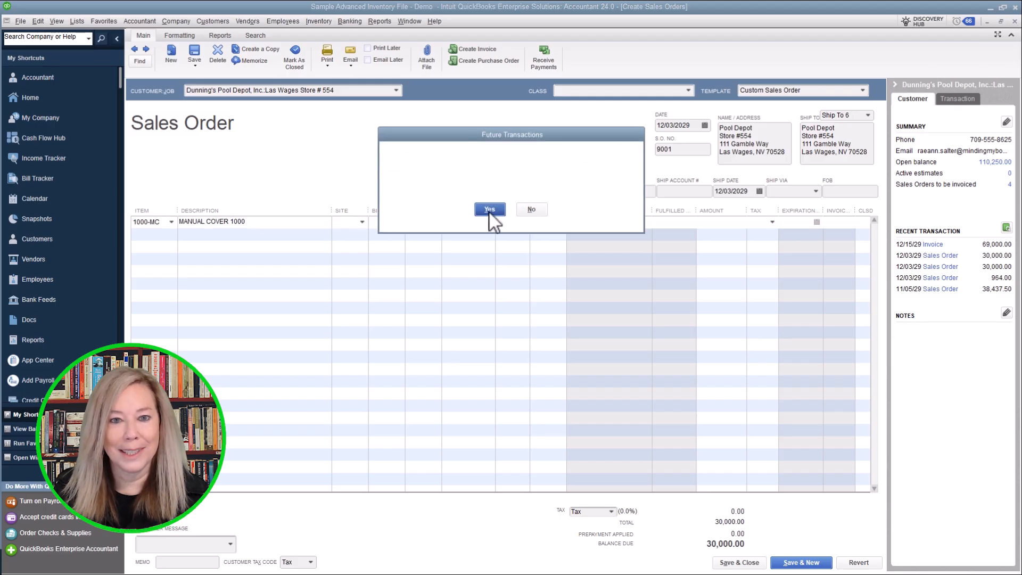
{"action": "left_click", "coordinate": [489, 210]}
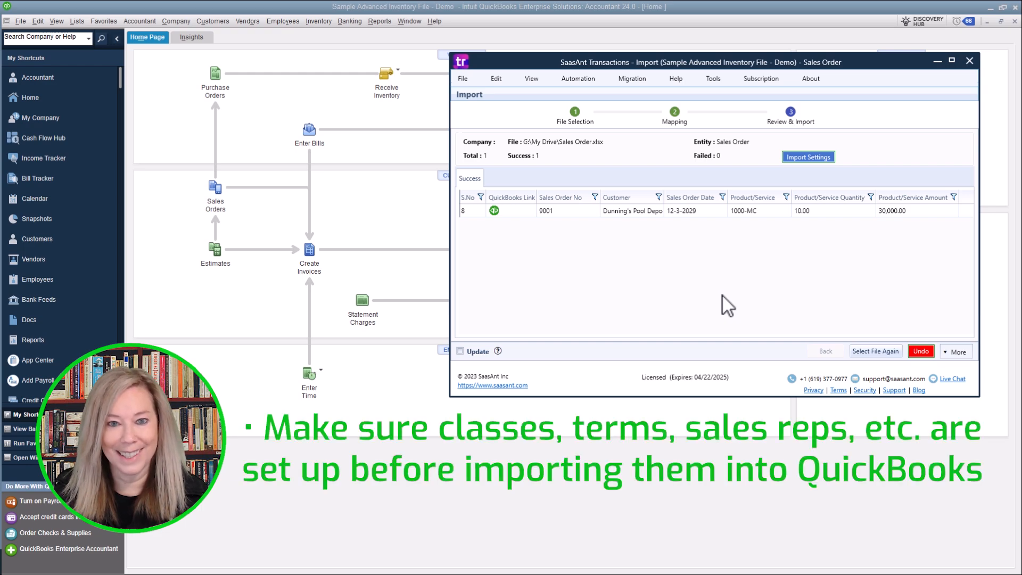
Step: Return to QuickBooks and open the Sales Rep List from the customer and vendor profile lists
{"action": "left_click", "coordinate": [937, 63]}
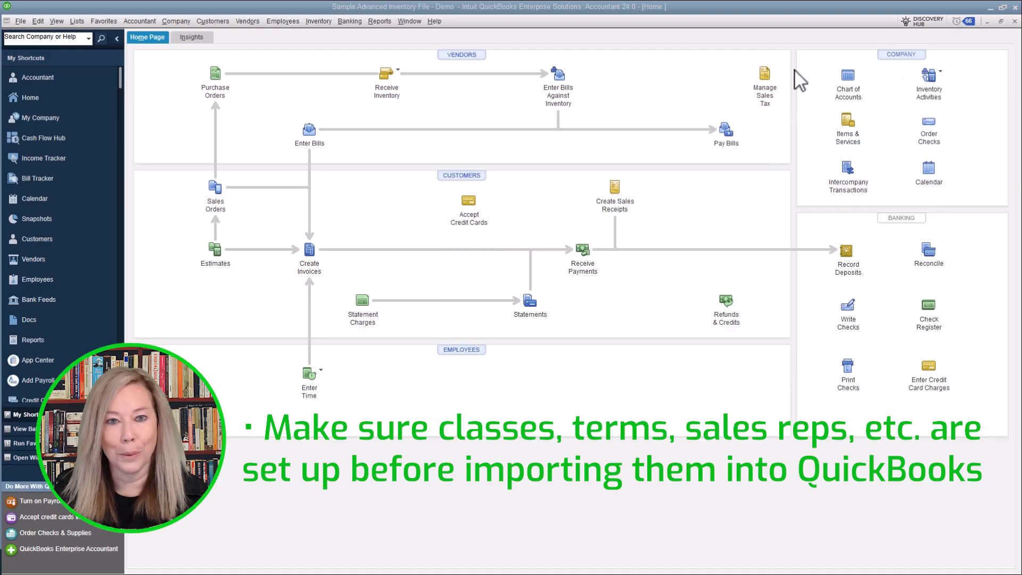
{"action": "left_click", "coordinate": [78, 21]}
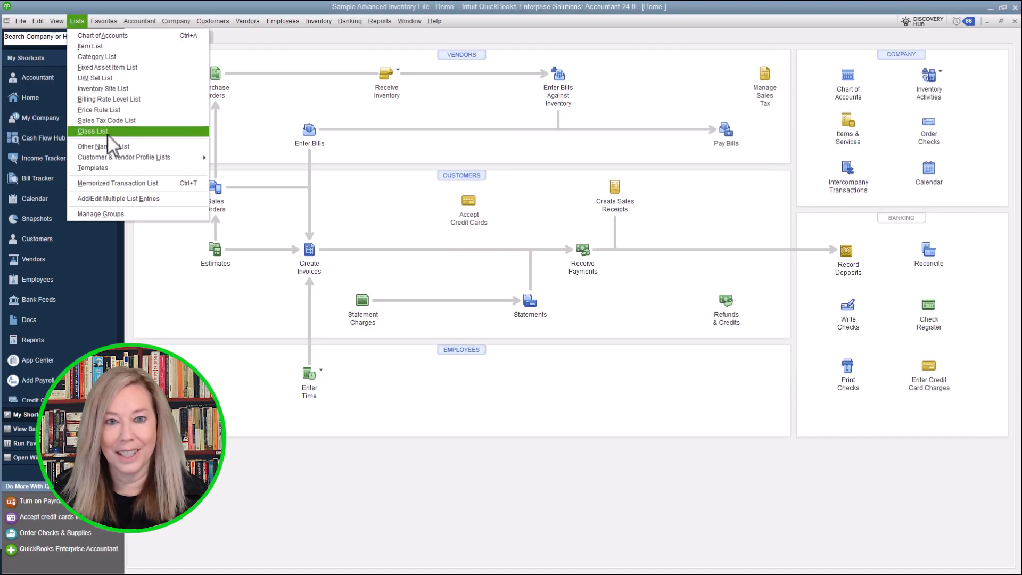
{"action": "mouse_move", "coordinate": [114, 158]}
{"action": "left_click", "coordinate": [267, 158]}
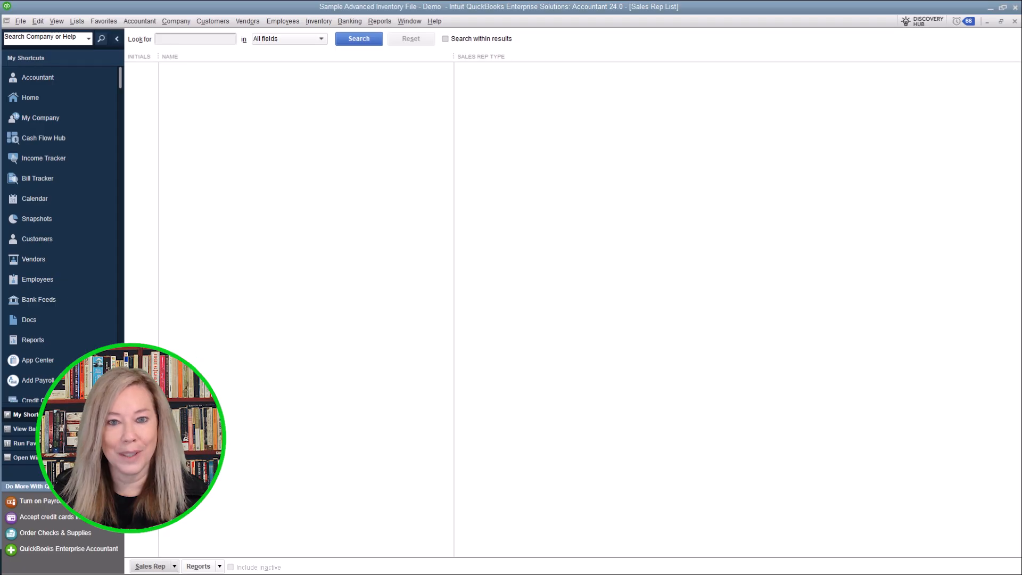
Step: Add a new sales rep by name with the name type Other, save it and close the Sales Rep List
{"action": "left_click", "coordinate": [174, 567]}
{"action": "left_click", "coordinate": [179, 453]}
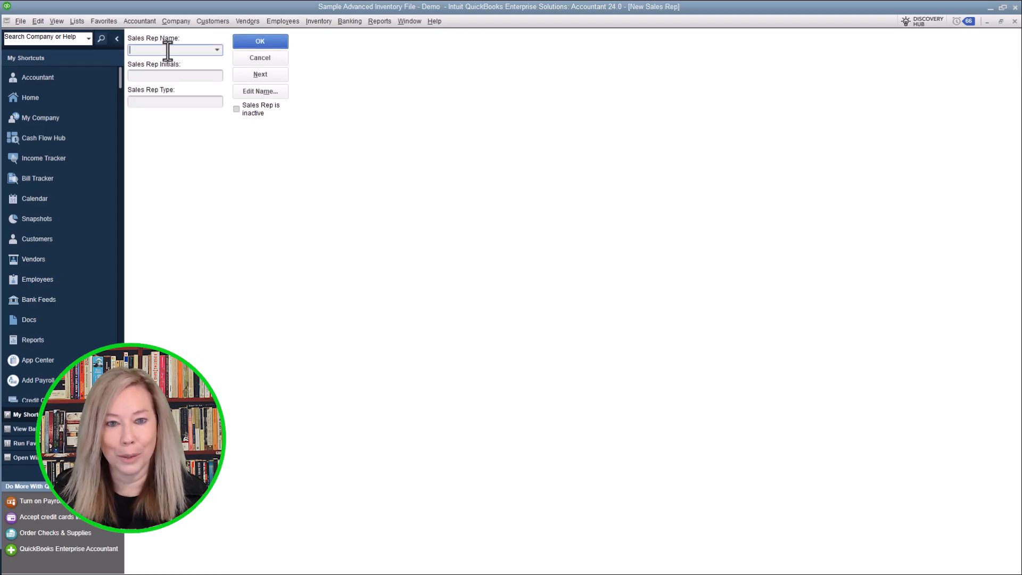
{"action": "type", "text": "CJ"}
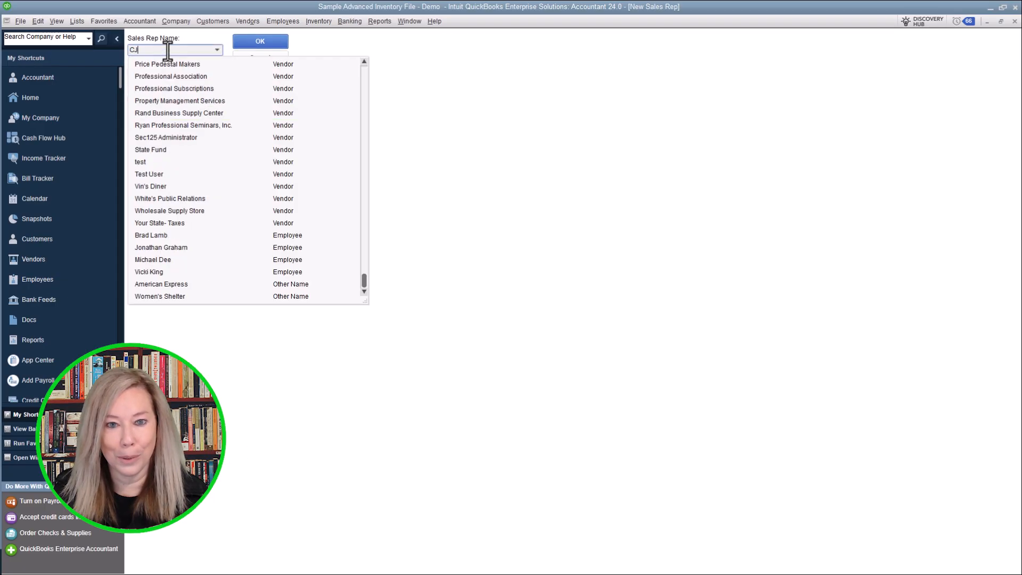
{"action": "left_click", "coordinate": [247, 37]}
{"action": "left_click", "coordinate": [463, 223]}
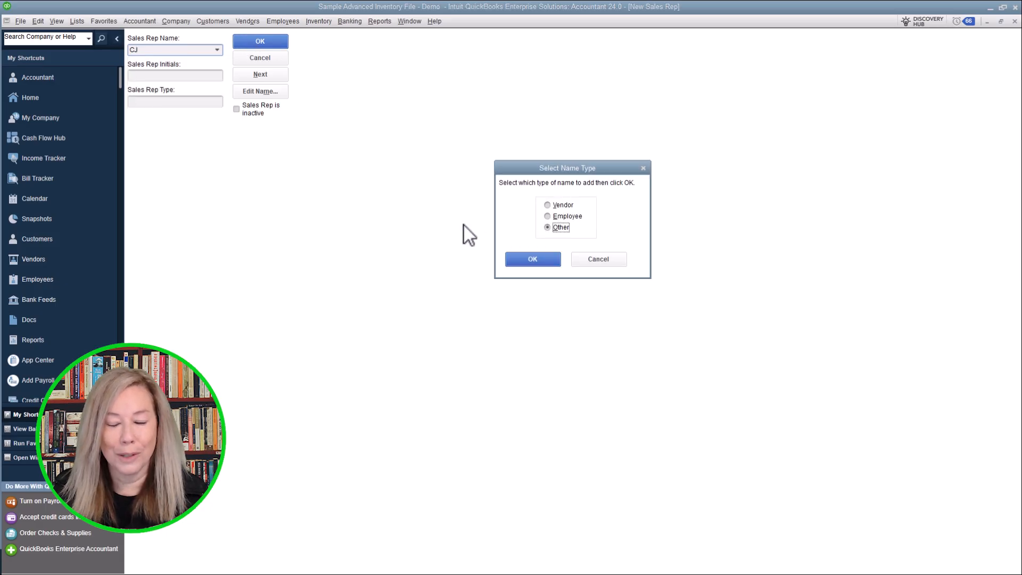
{"action": "left_click", "coordinate": [551, 260]}
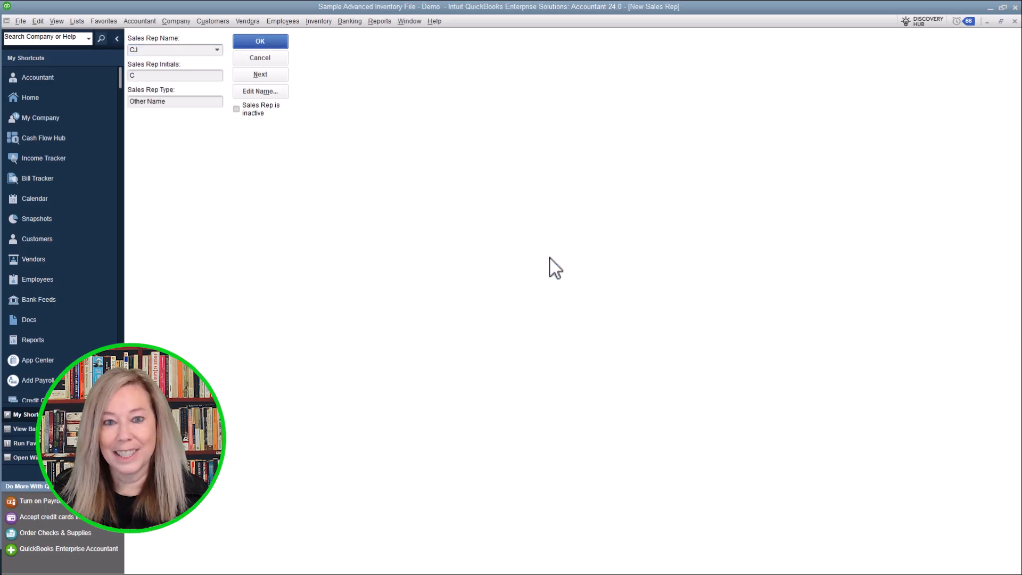
{"action": "left_click", "coordinate": [274, 42]}
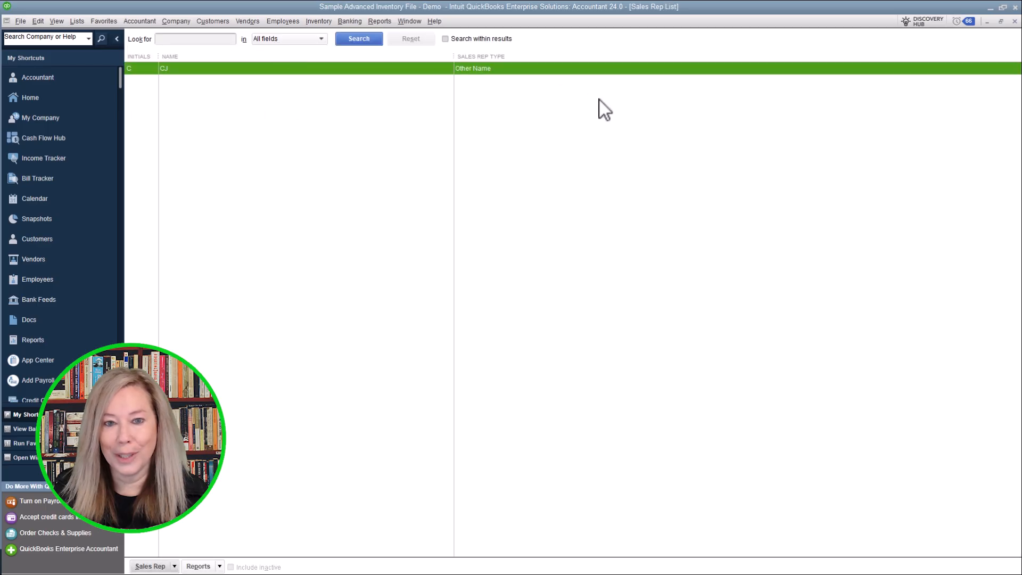
{"action": "left_click", "coordinate": [1015, 22]}
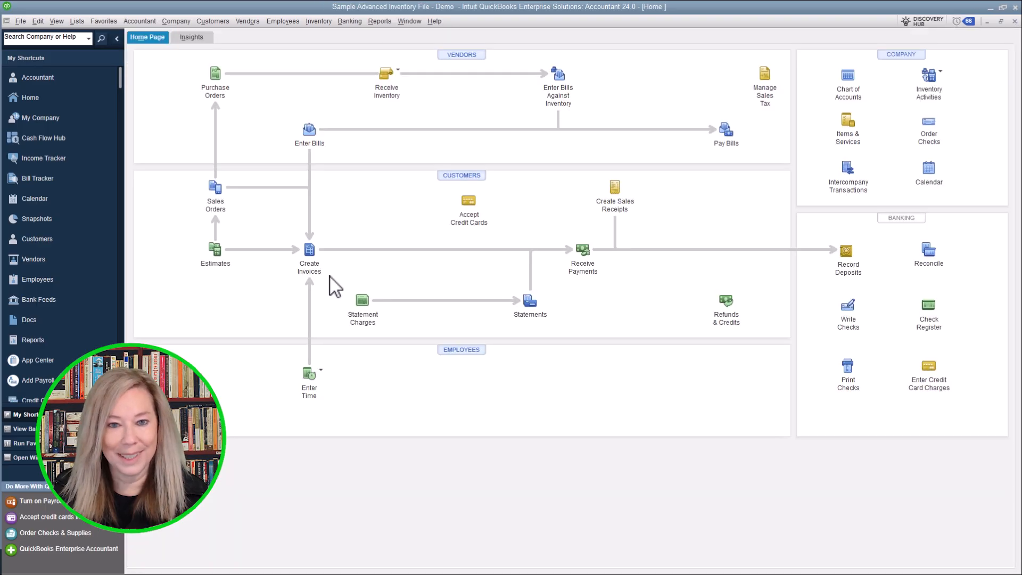